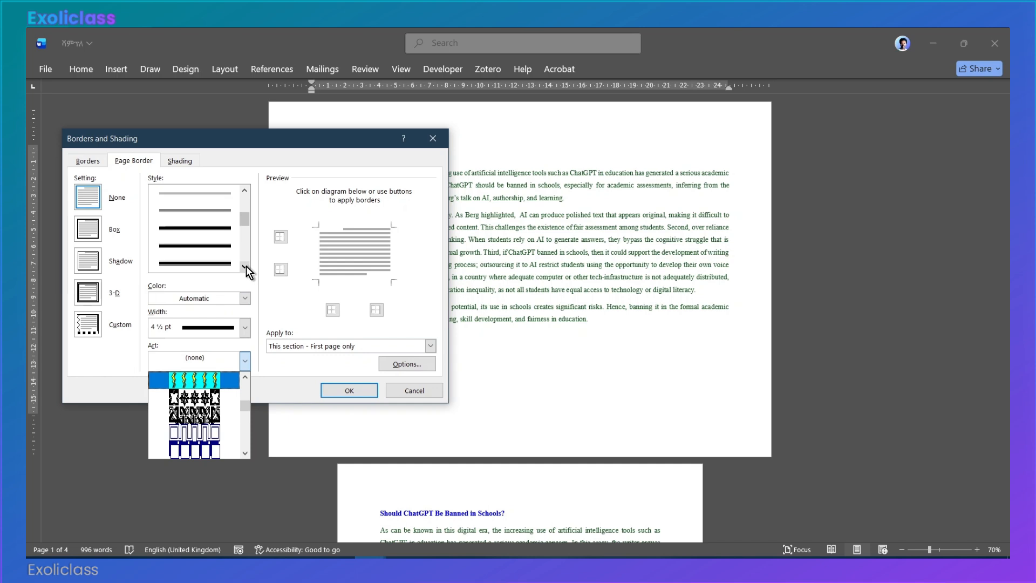
Step: Browse the available page border line styles and close the Borders and Shading dialog without applying one
click(246, 267)
click(246, 267)
click(246, 266)
click(246, 266)
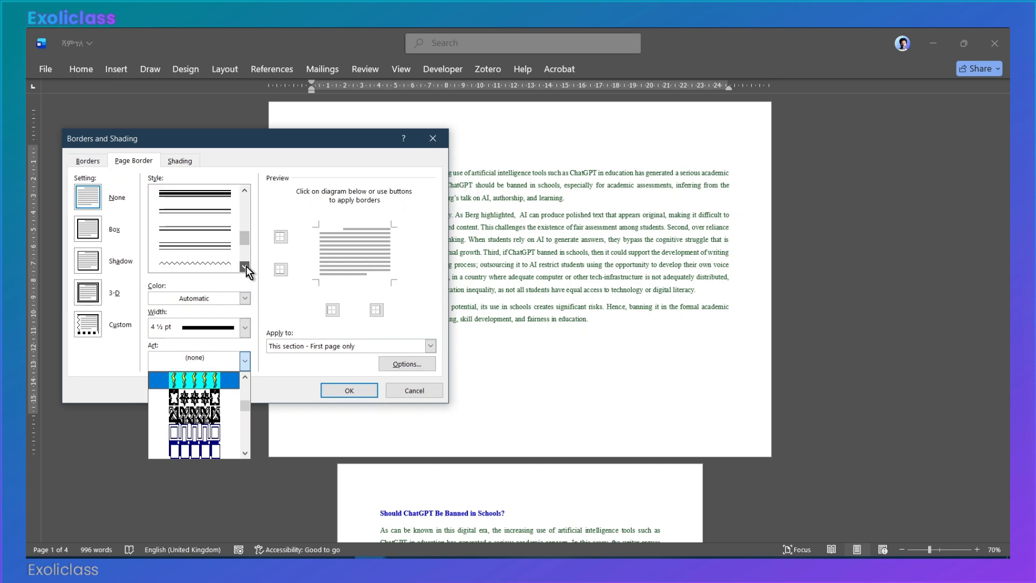
click(246, 266)
click(413, 389)
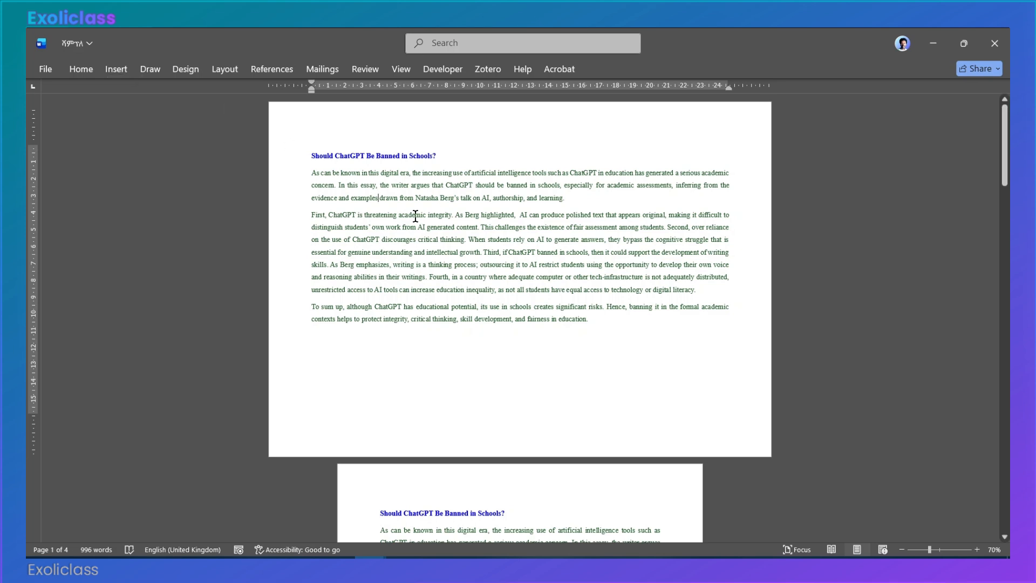
Step: Examine the document's paper size options and close the list without changing the size
click(232, 72)
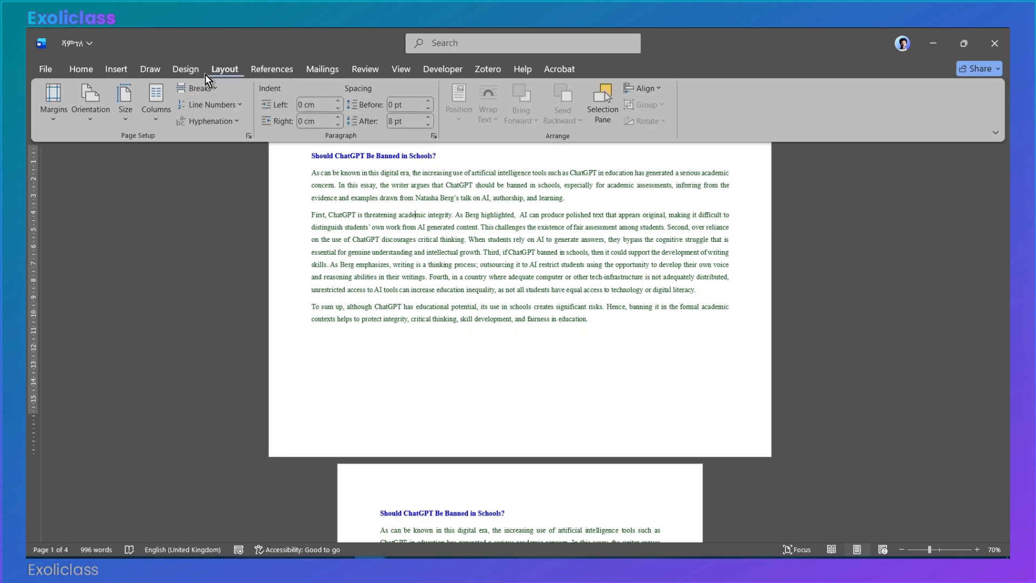
click(125, 126)
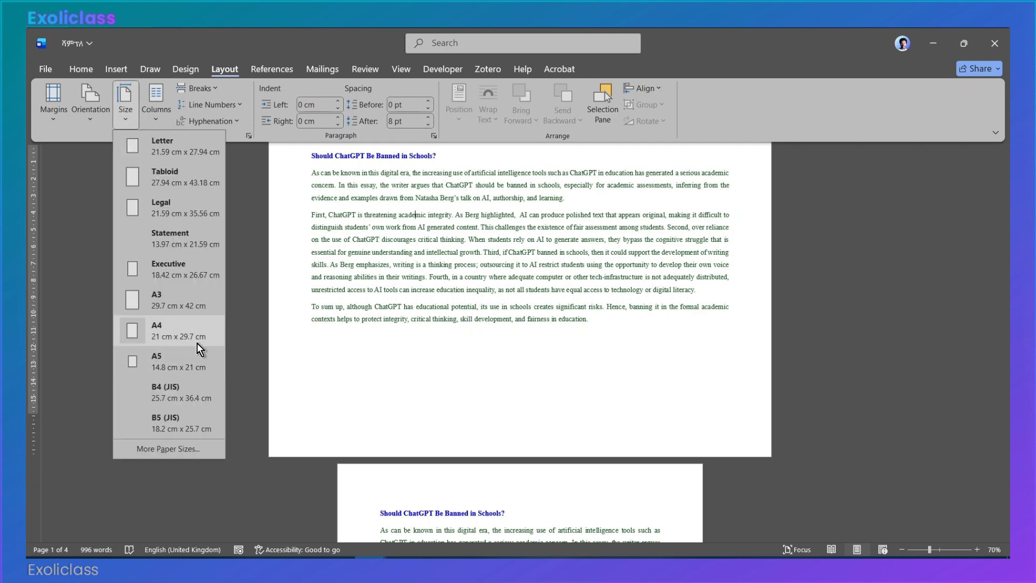
click(491, 307)
click(490, 306)
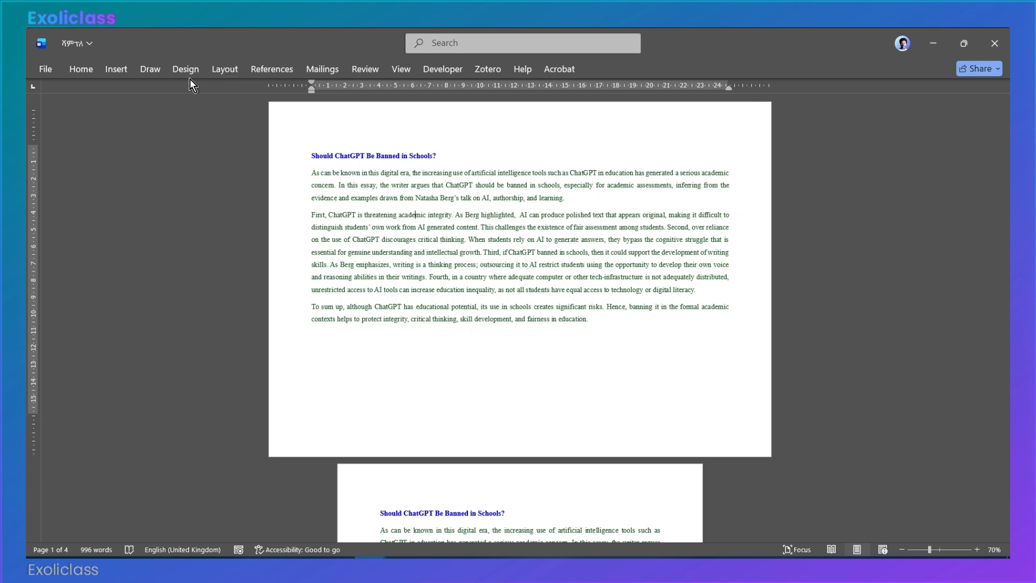
Step: Draw a rectangle about 24.9 cm wide and 13.8 cm high over the essay text on the first page
click(115, 69)
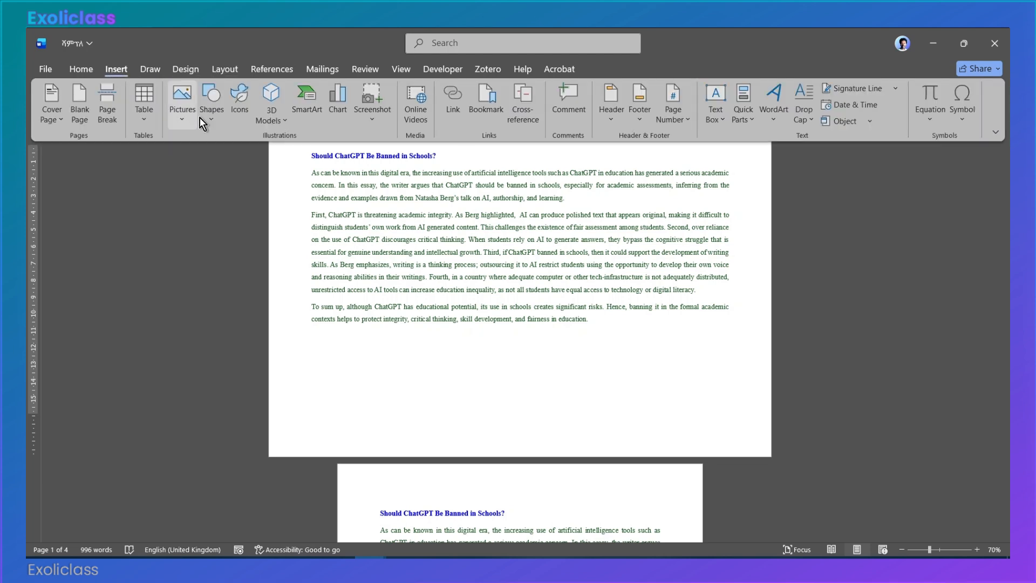
click(216, 124)
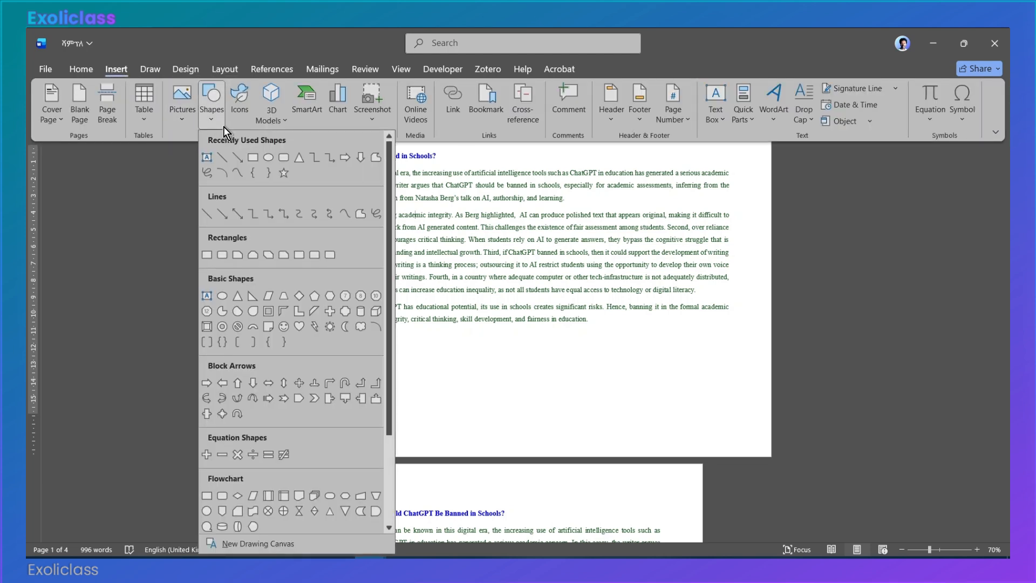
click(213, 253)
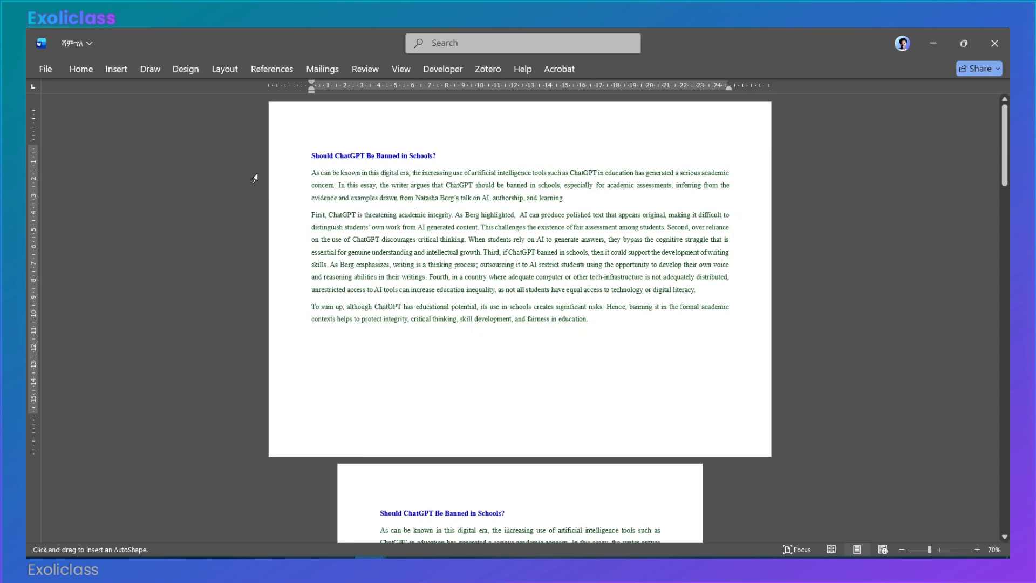
mouse_move(293, 137)
mouse_down()
mouse_move(681, 324)
mouse_move(714, 371)
mouse_up()
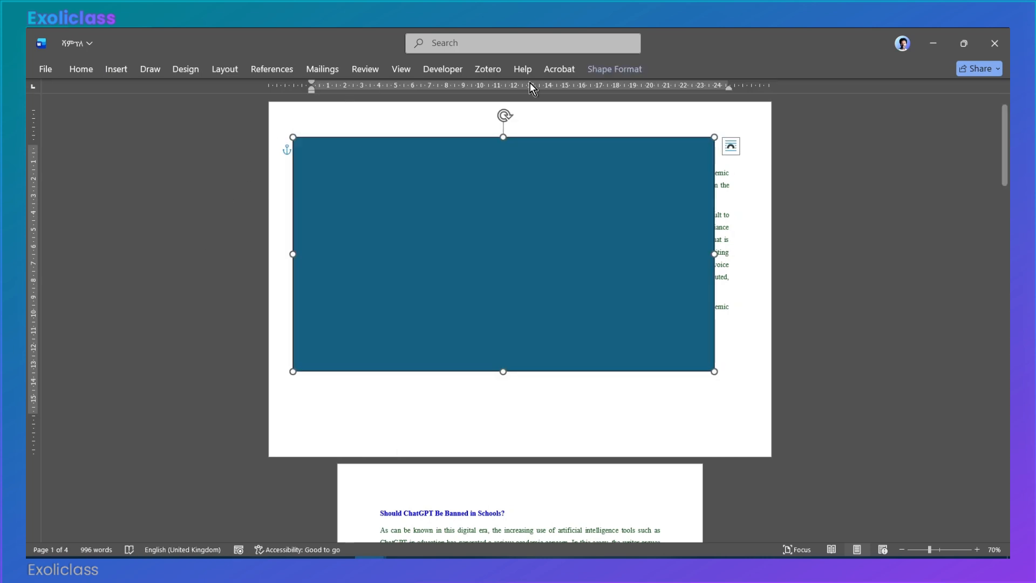
Step: Set the rectangle on the first page to No Fill
click(595, 72)
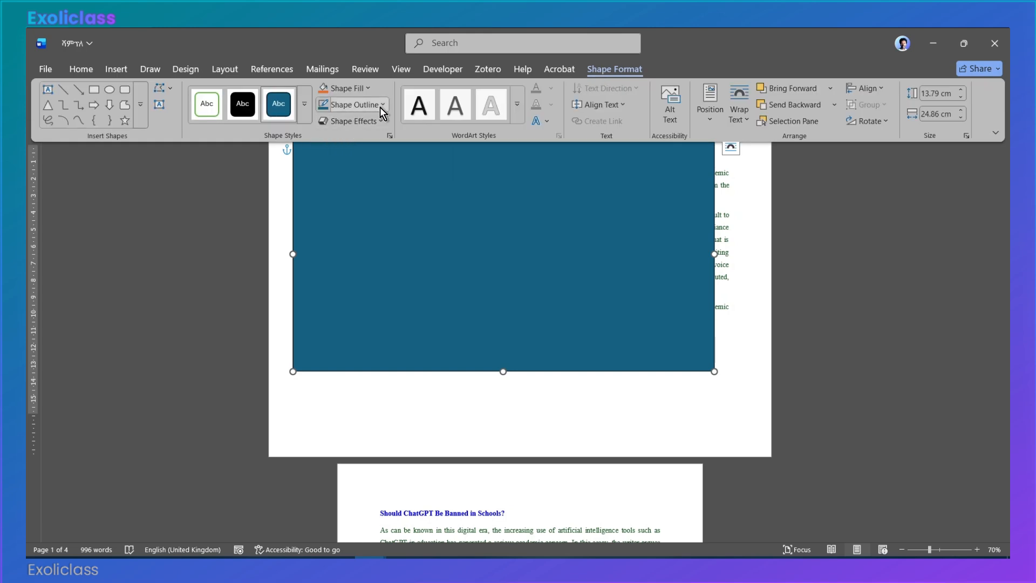
click(362, 88)
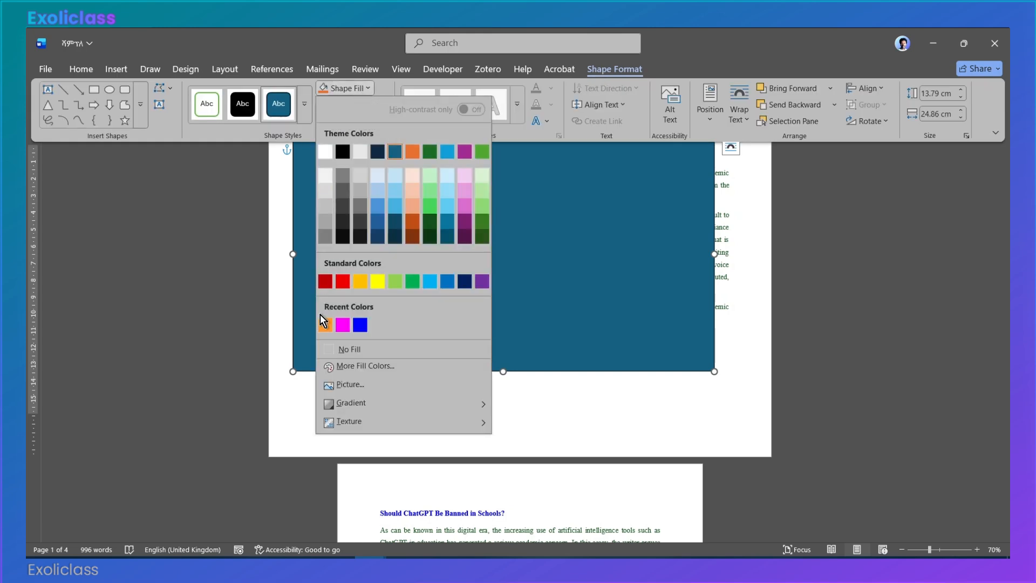
click(339, 346)
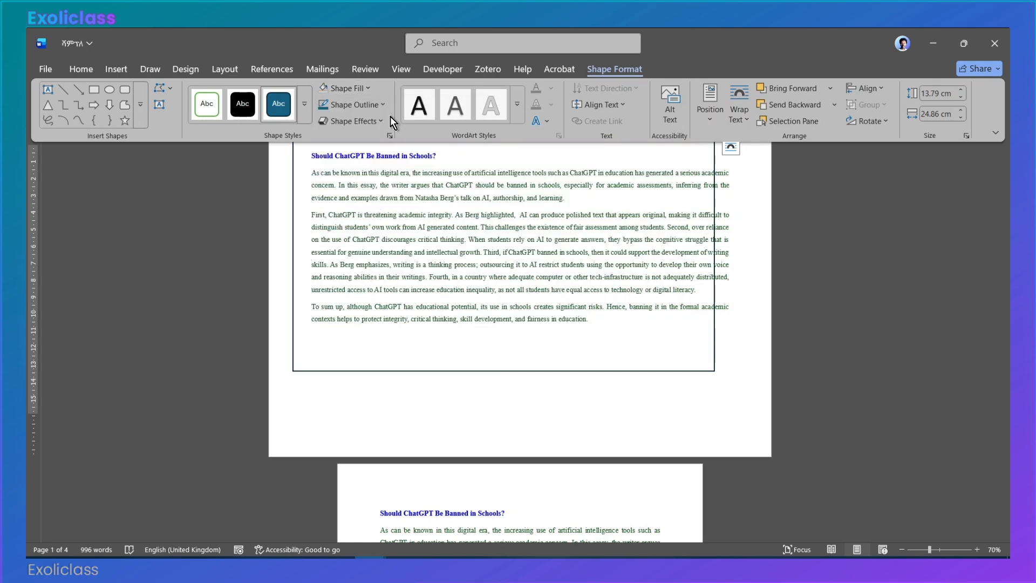
Step: Set the rectangle's outline weight to 4½ pt
click(381, 104)
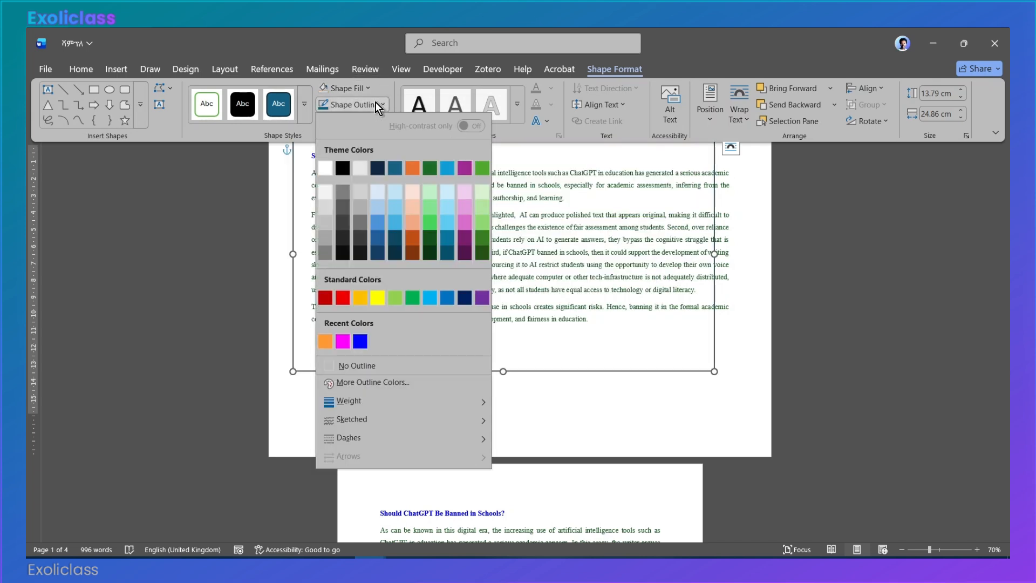
mouse_move(438, 403)
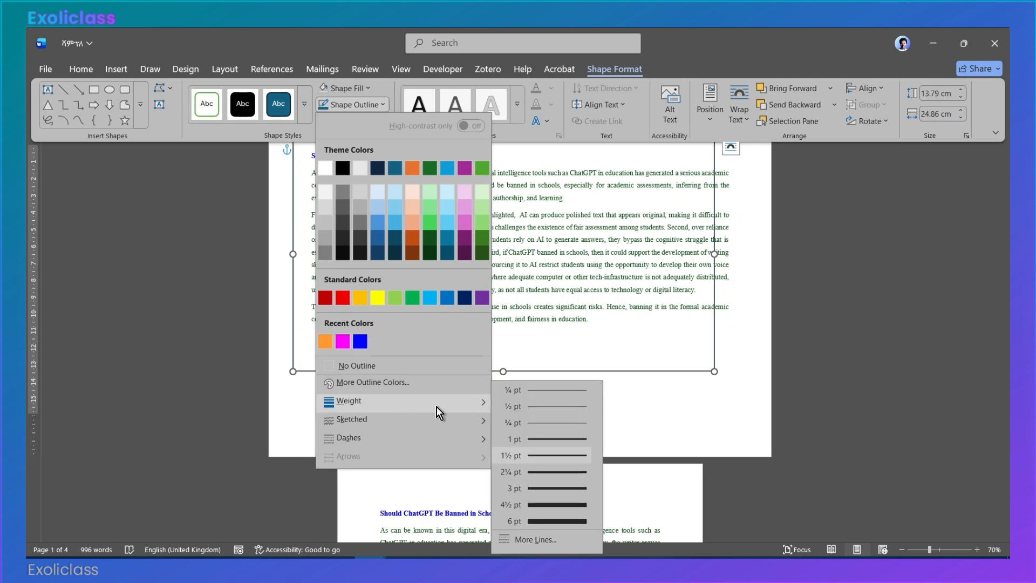
click(546, 504)
click(285, 162)
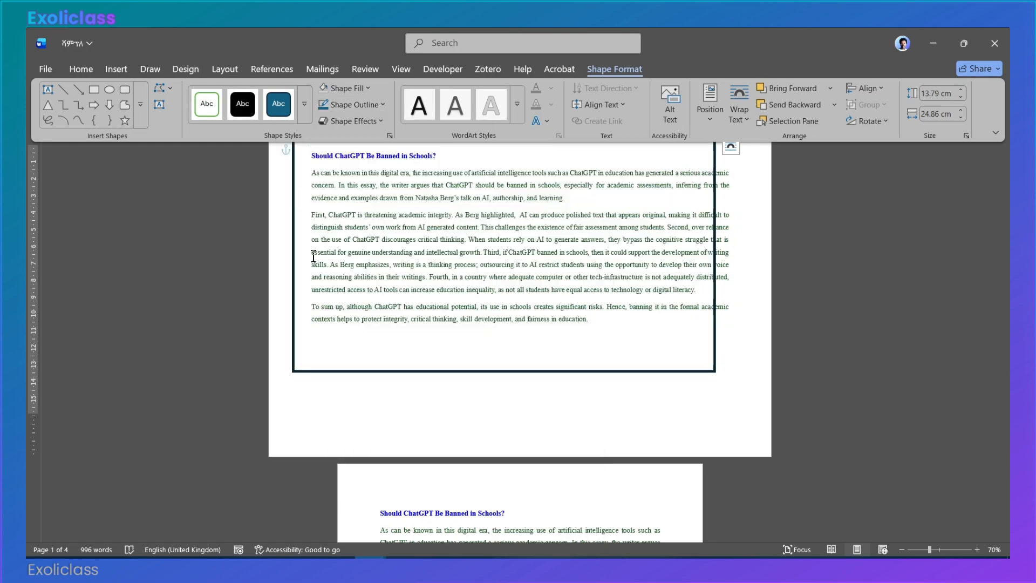
click(357, 394)
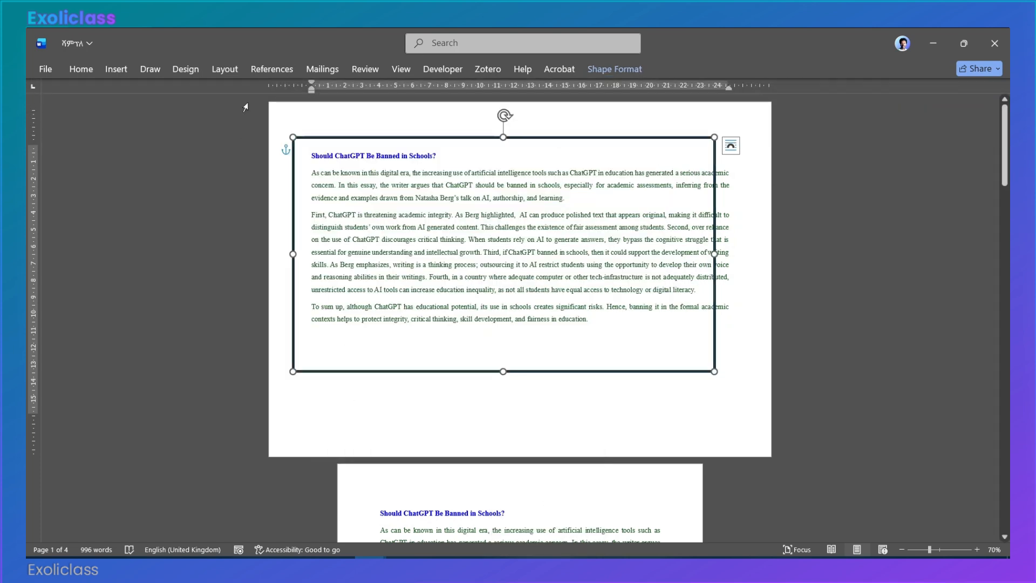
Step: Check the dimensions of the current paper size with the rectangle selected, leaving the size as it is
click(223, 70)
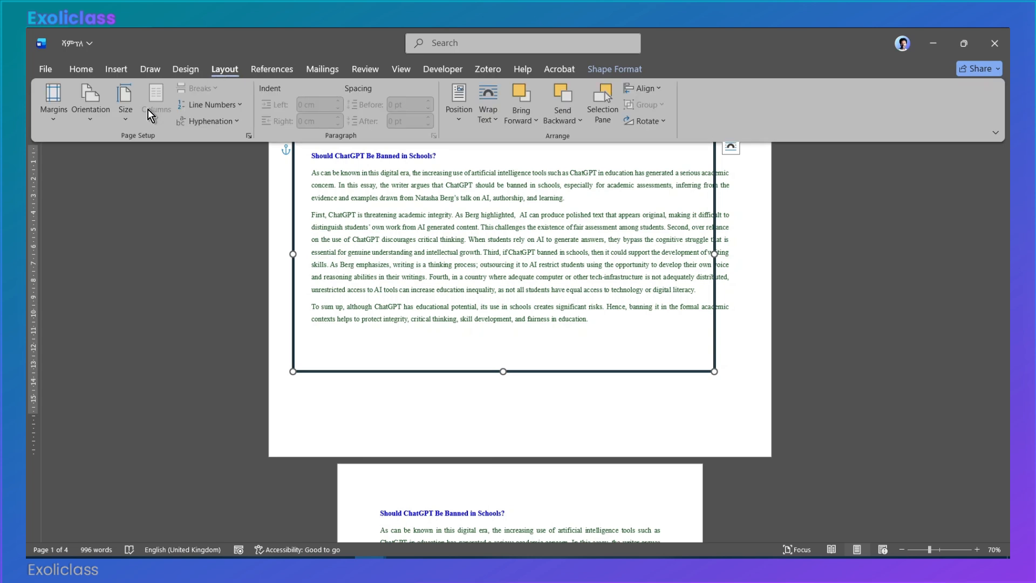
click(124, 115)
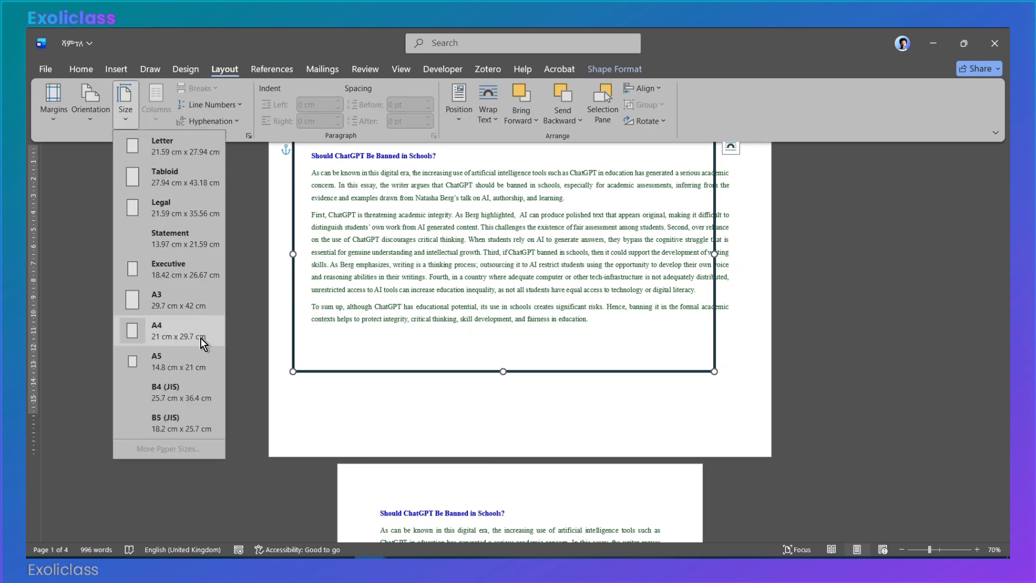
click(445, 420)
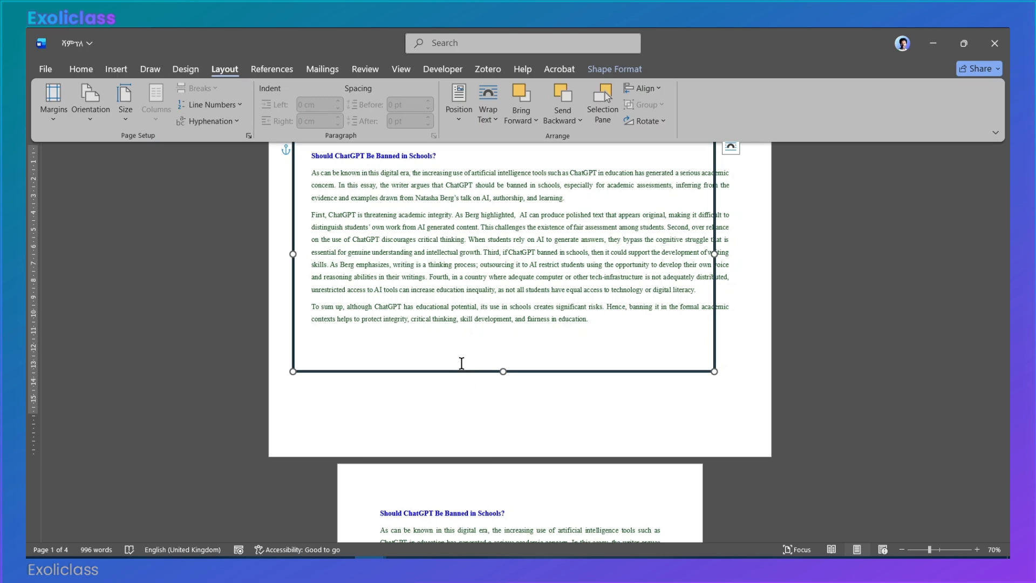
Step: Resize the rectangle to the paper dimensions, with a width of 29.7 cm and a height of 21 cm
click(630, 72)
click(961, 110)
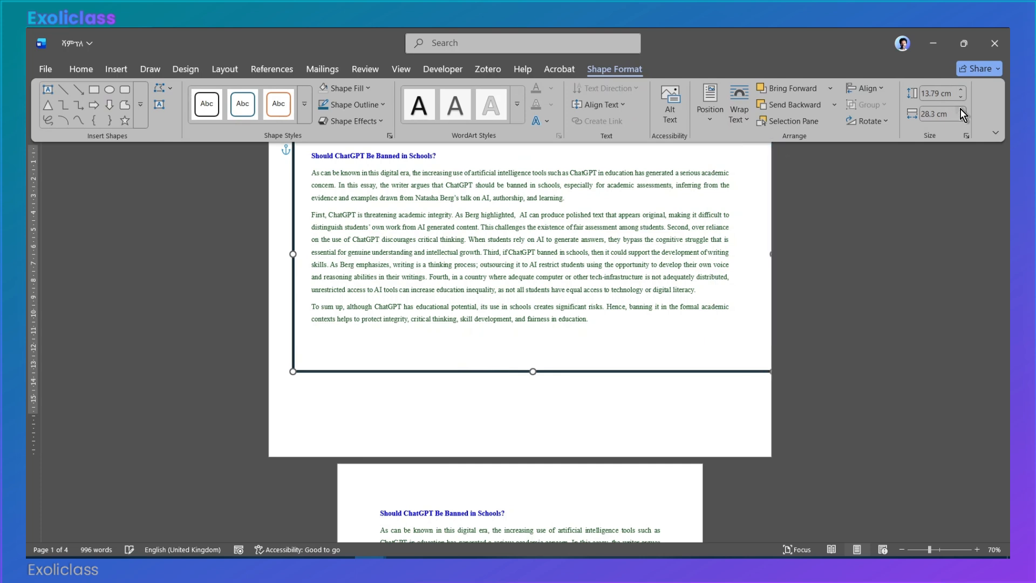
click(933, 113)
key(BackSpace)
key(Return)
click(934, 90)
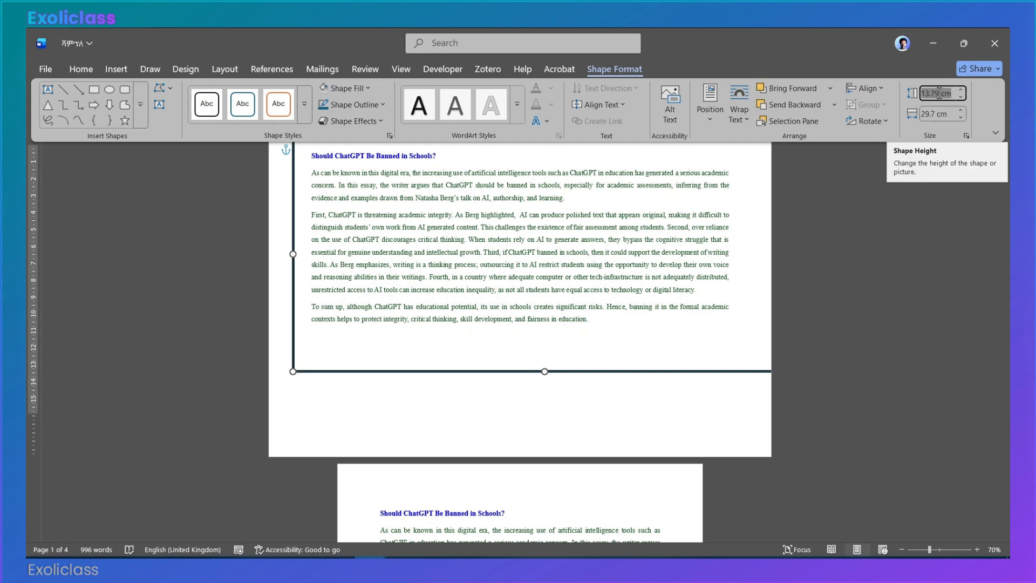
text(21 cm)
key(Return)
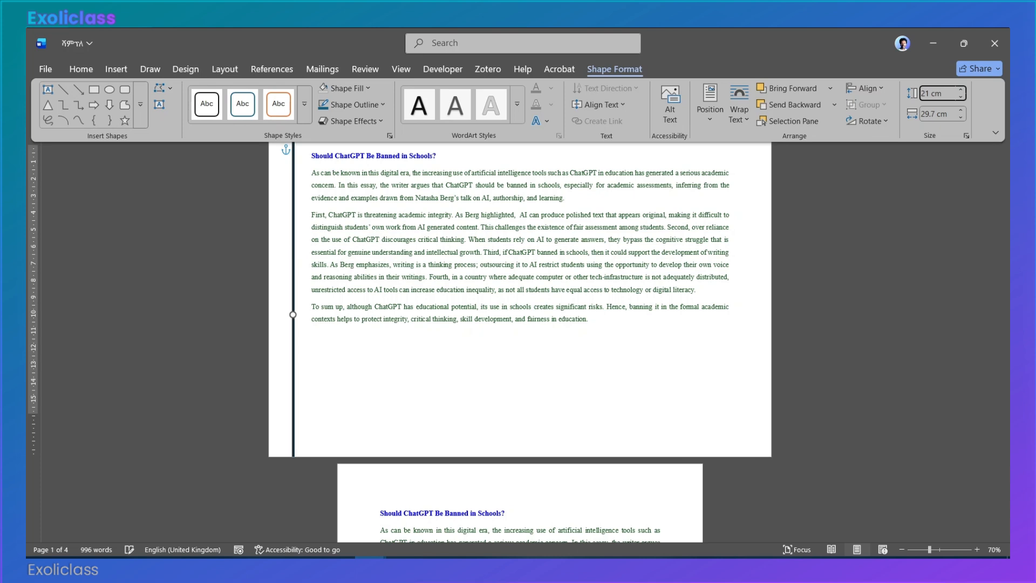
Step: Align the rectangle to the center and middle relative to the margins, and deselect it
double_click(605, 72)
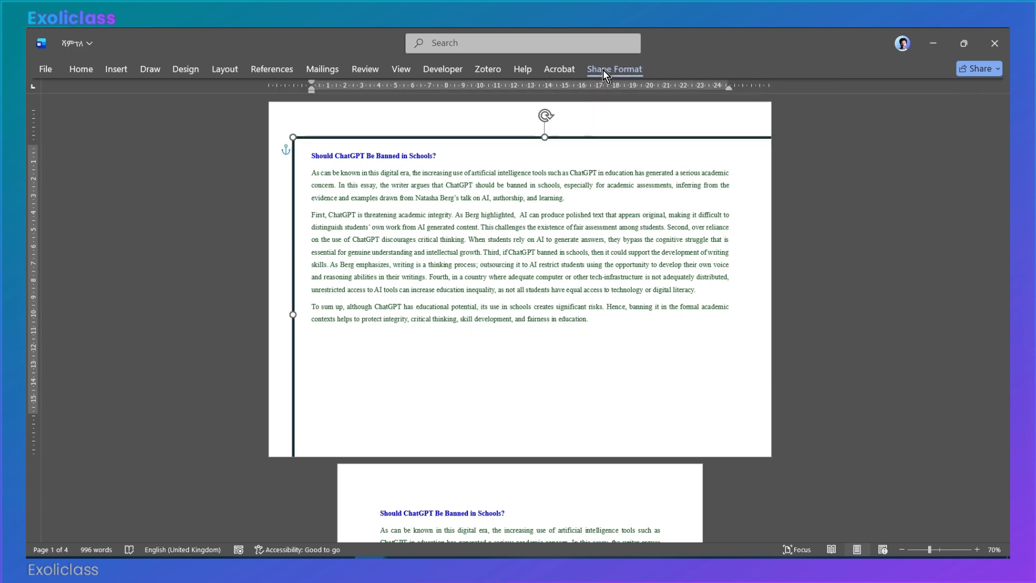
click(610, 70)
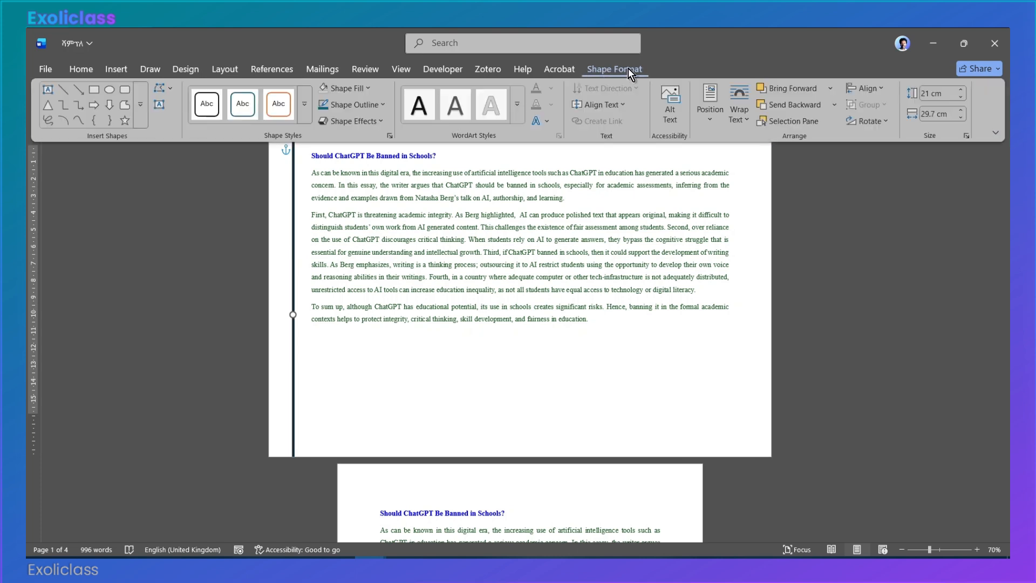
click(849, 88)
click(876, 123)
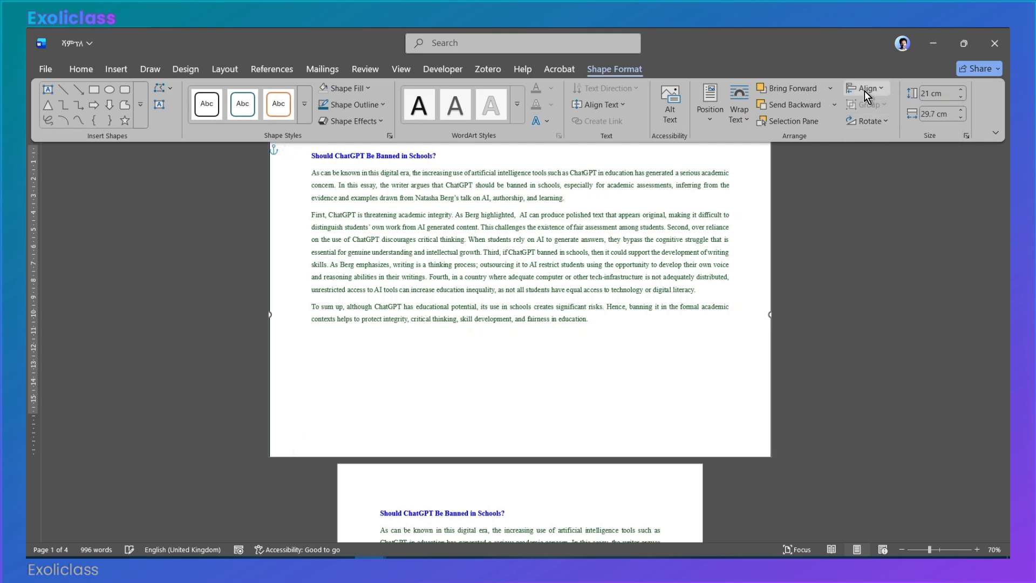
click(864, 85)
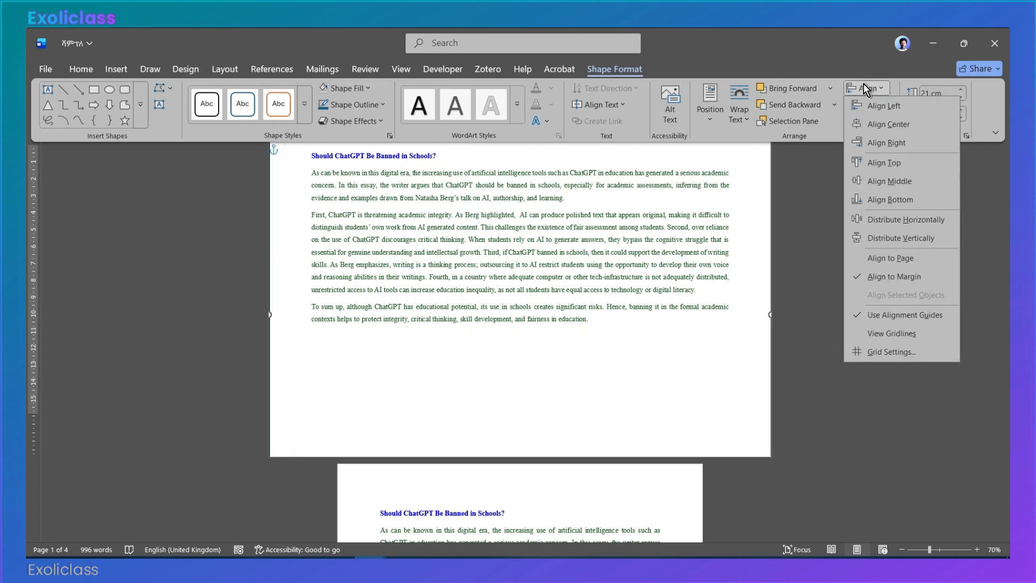
click(899, 181)
click(685, 280)
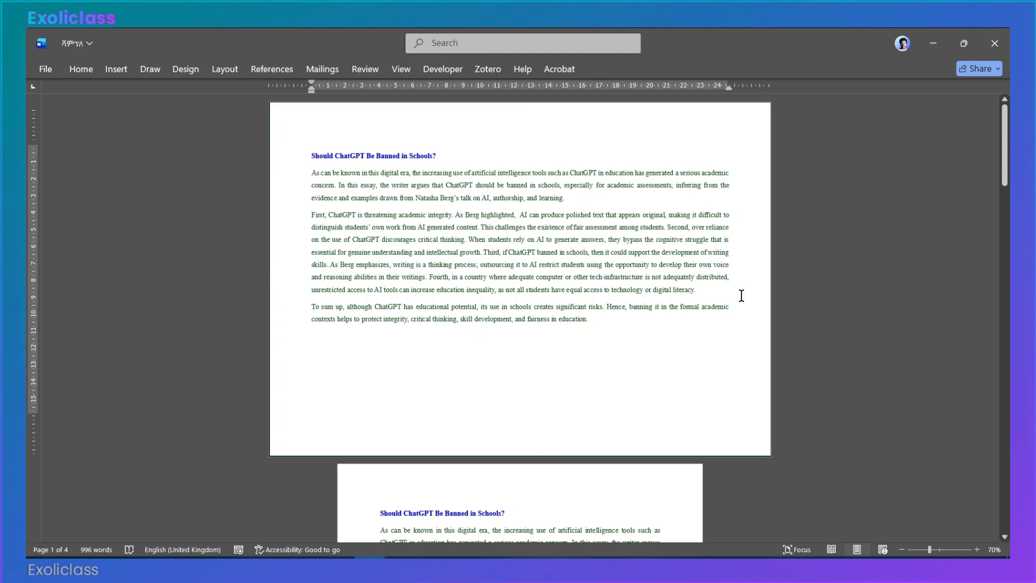
Step: Change the outline color of the rectangle around the first page to standard green
click(272, 227)
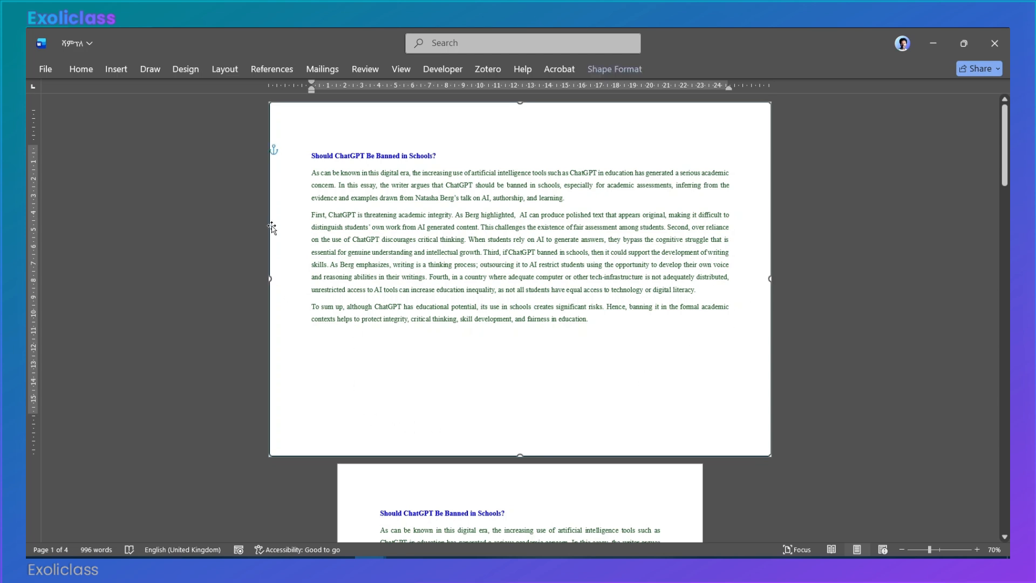
click(614, 70)
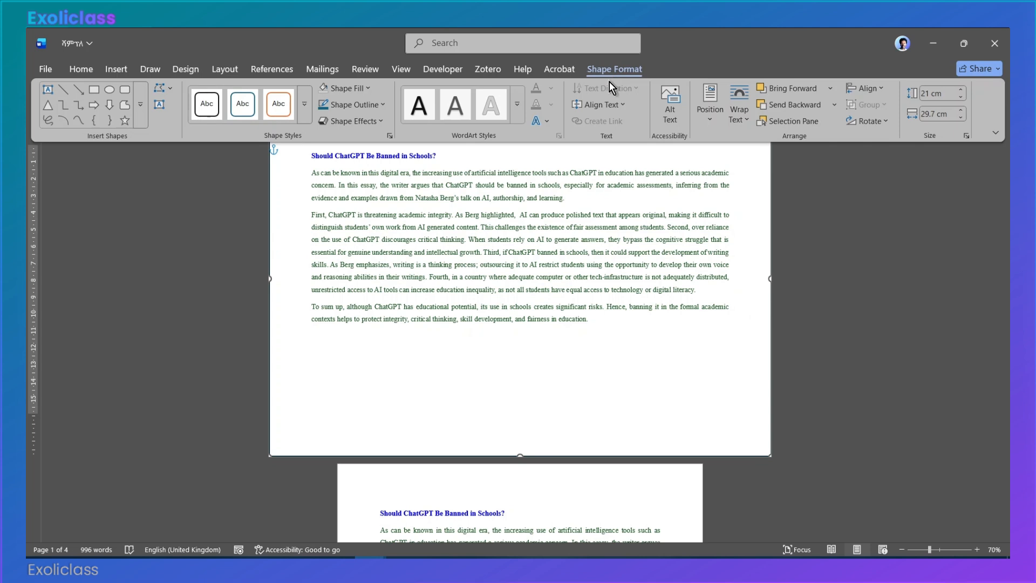
click(385, 106)
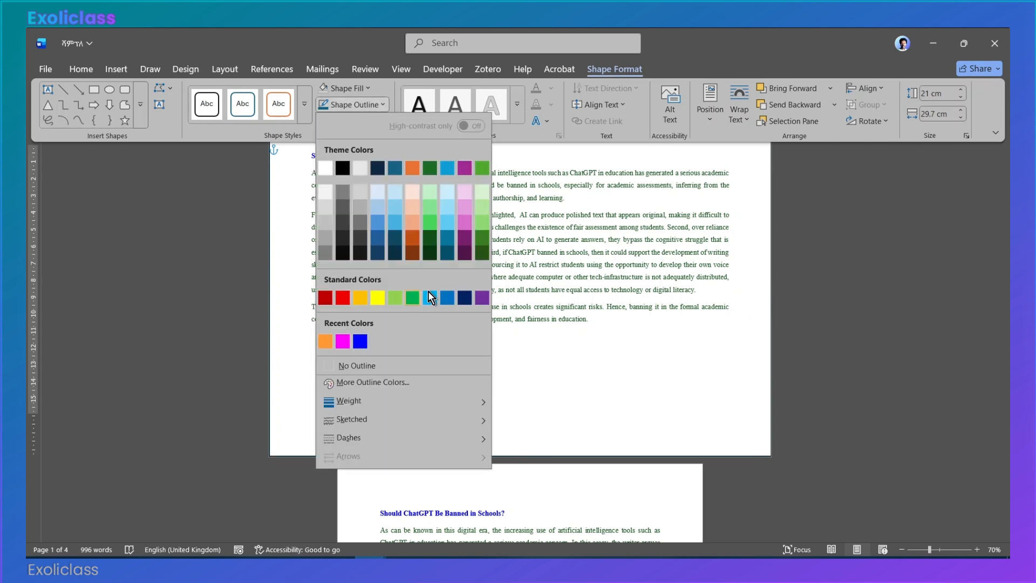
click(412, 297)
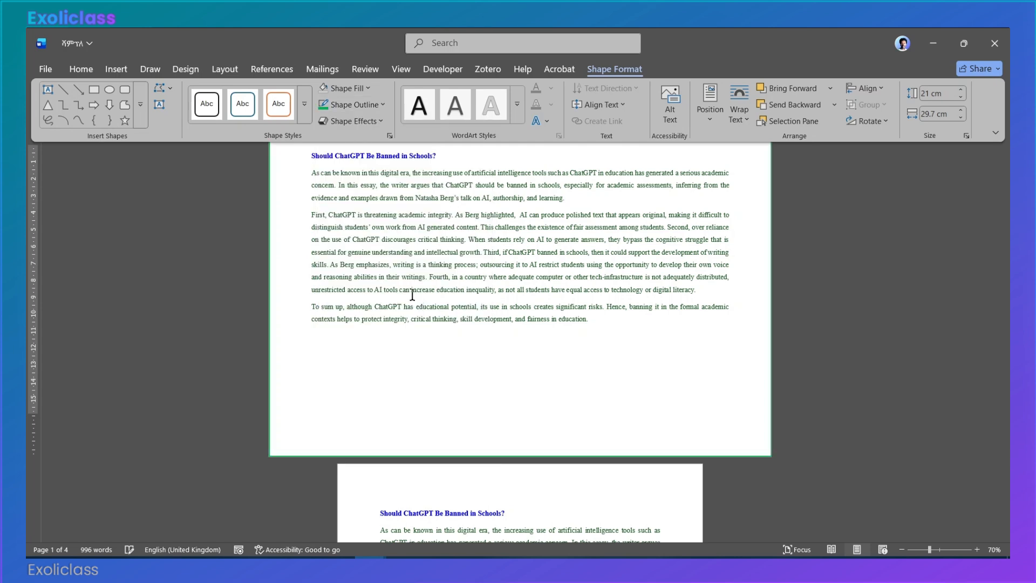
key(ctrl+F1)
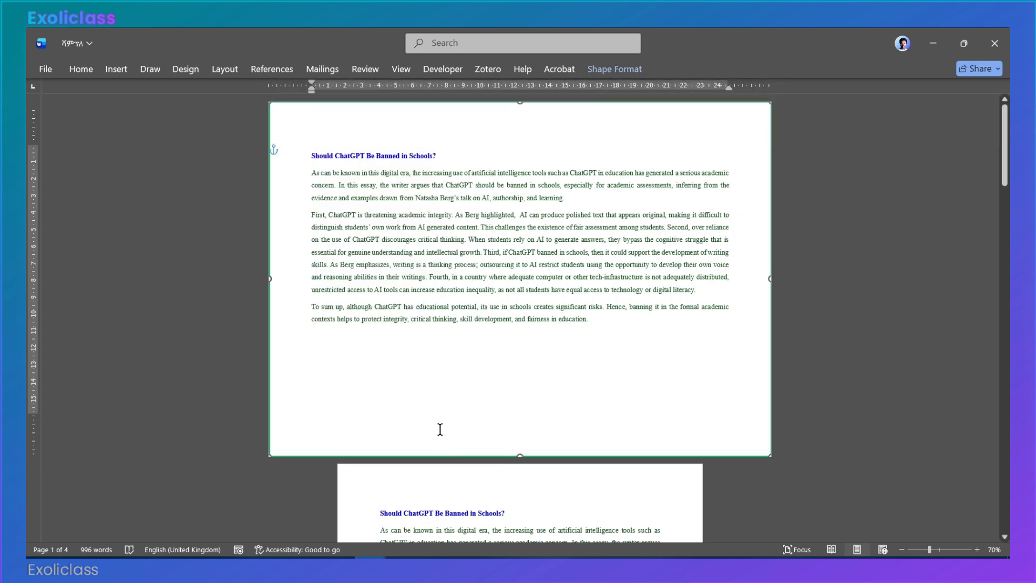
Step: Set the outline weight of the green page-sized rectangle to 6 pt
click(601, 73)
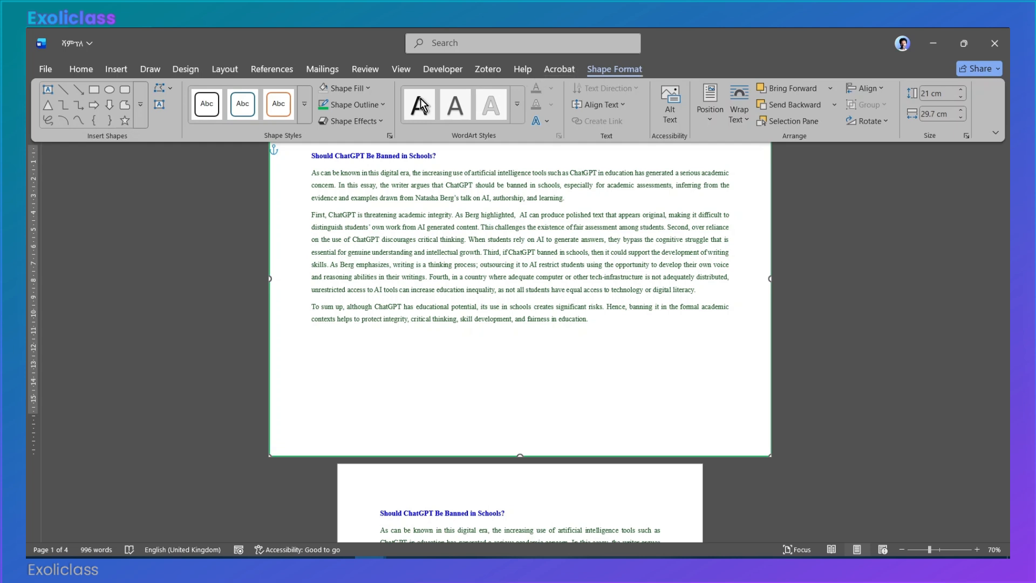
click(368, 103)
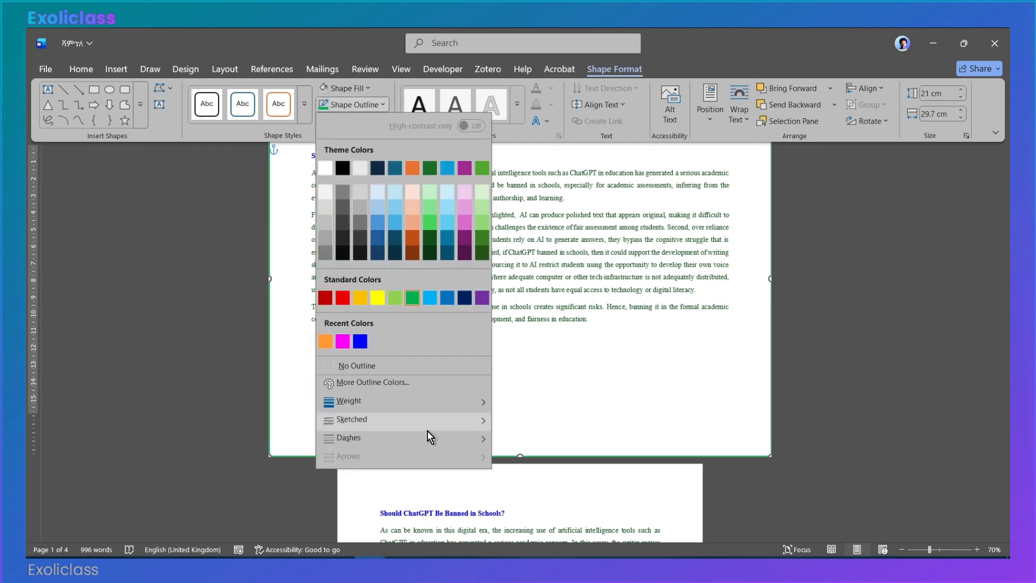
mouse_move(480, 401)
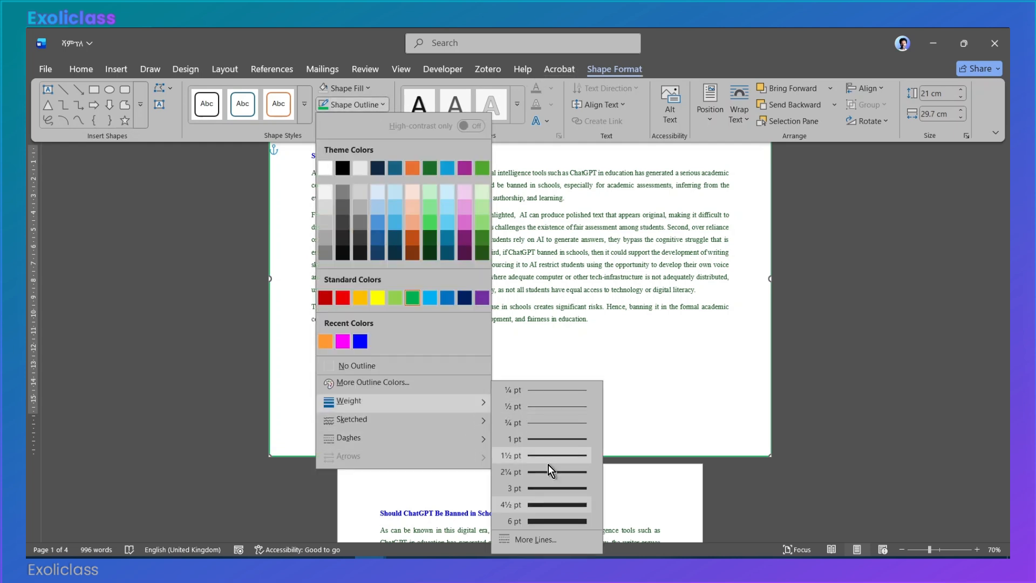
click(541, 522)
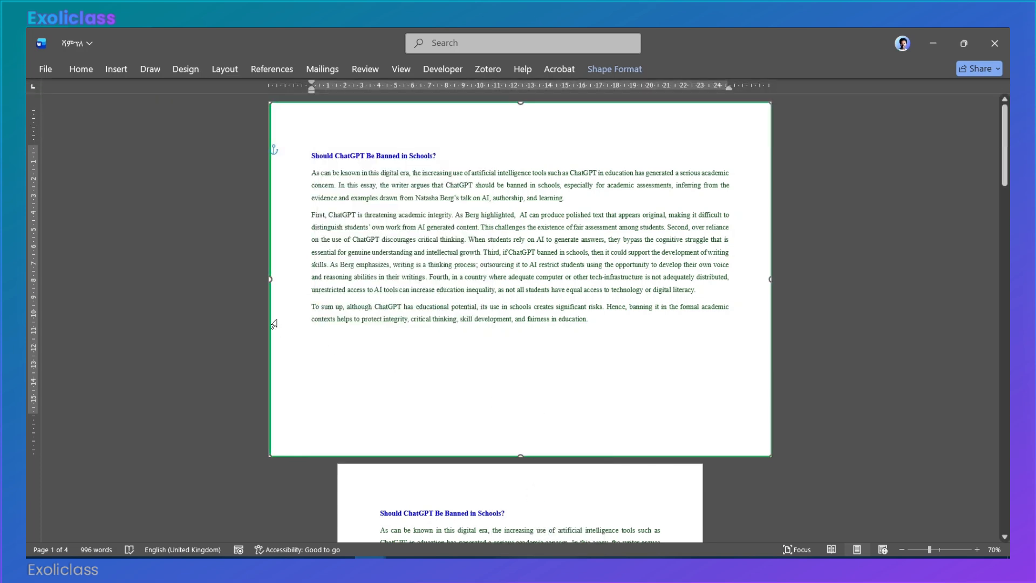
Step: Set the green rectangle's outline width to 16 pt using the detailed line settings, and deselect the shape
click(597, 69)
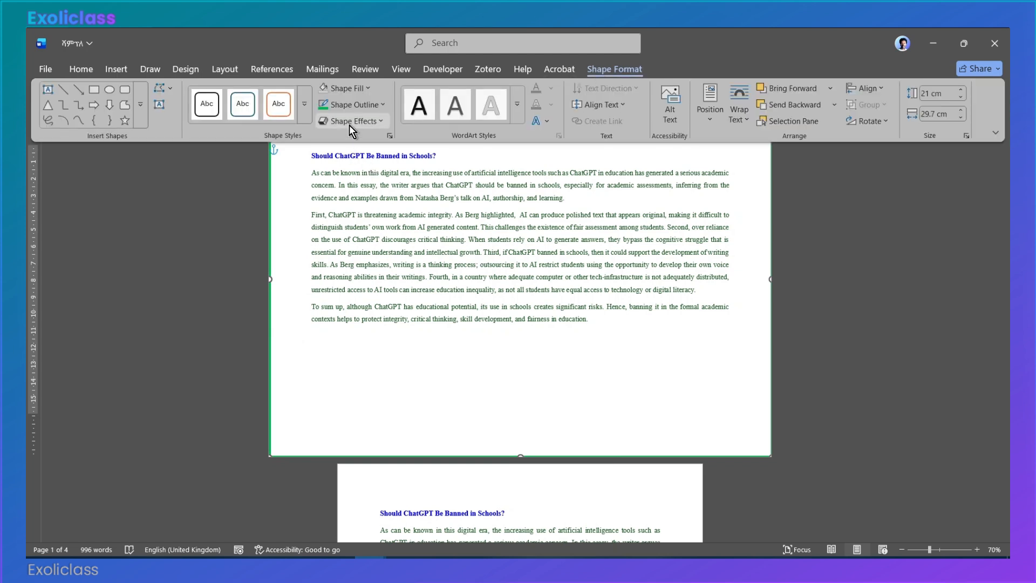
click(355, 105)
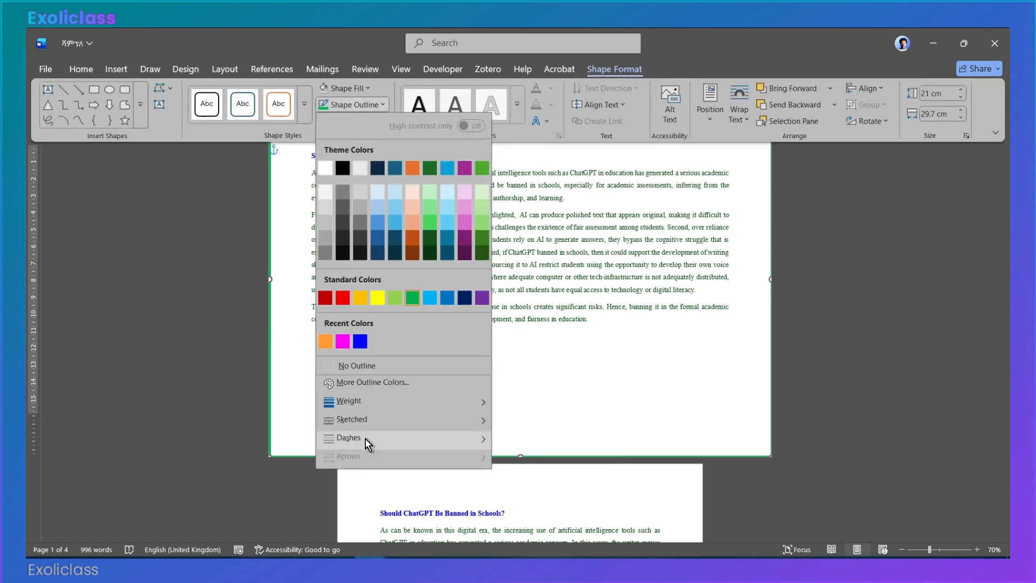
mouse_move(434, 399)
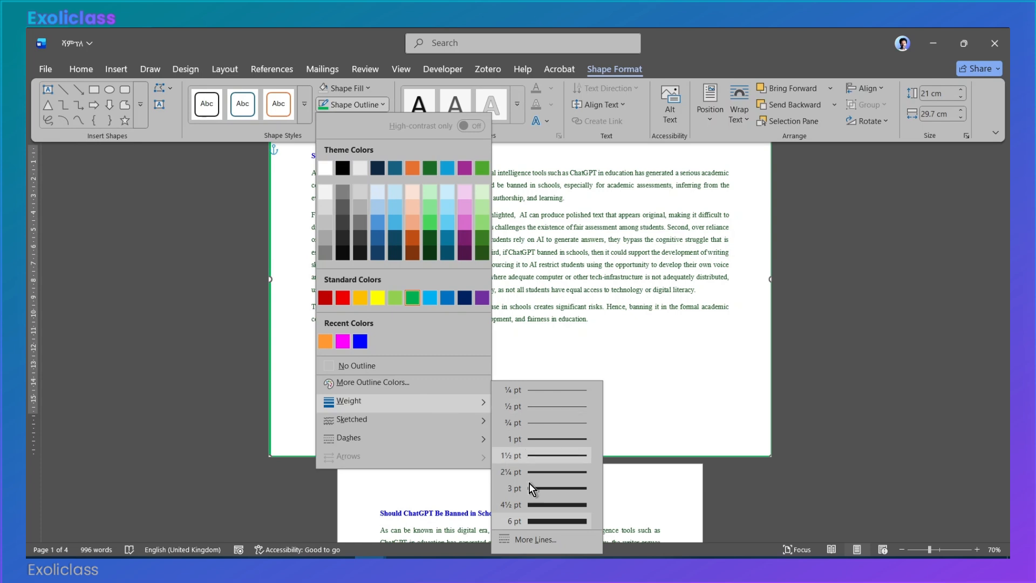
click(523, 533)
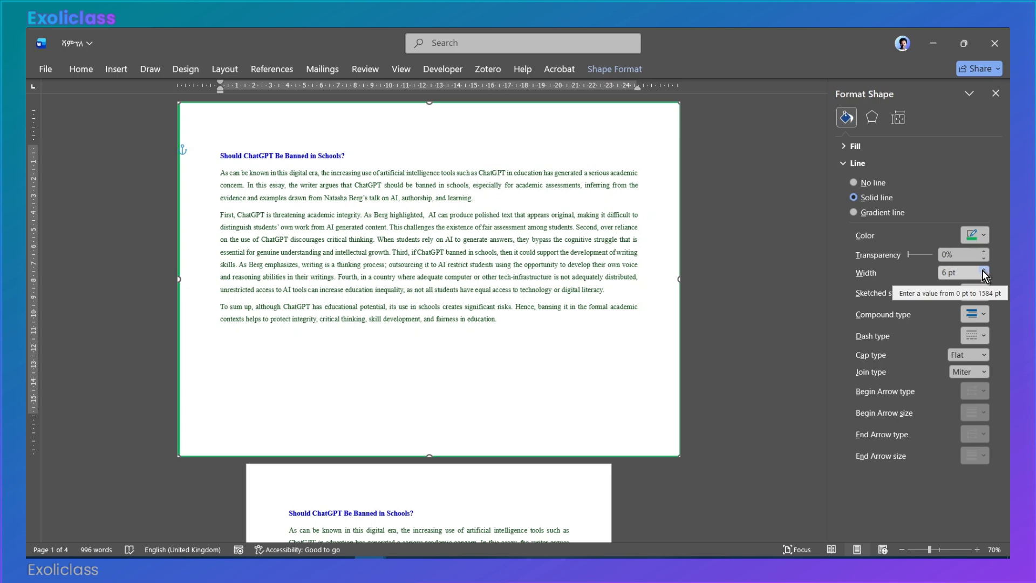
drag(983, 270, 983, 270)
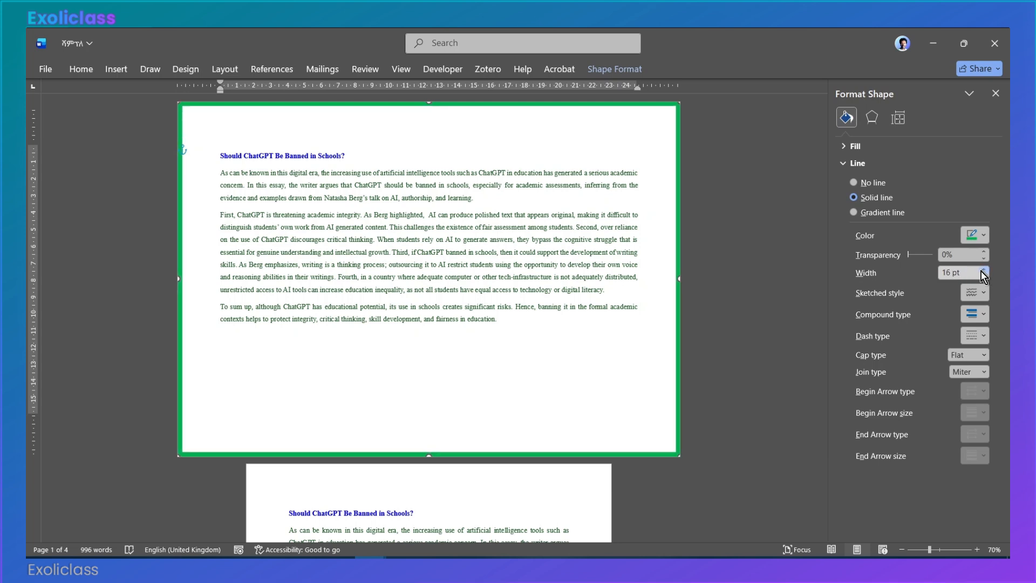
click(636, 309)
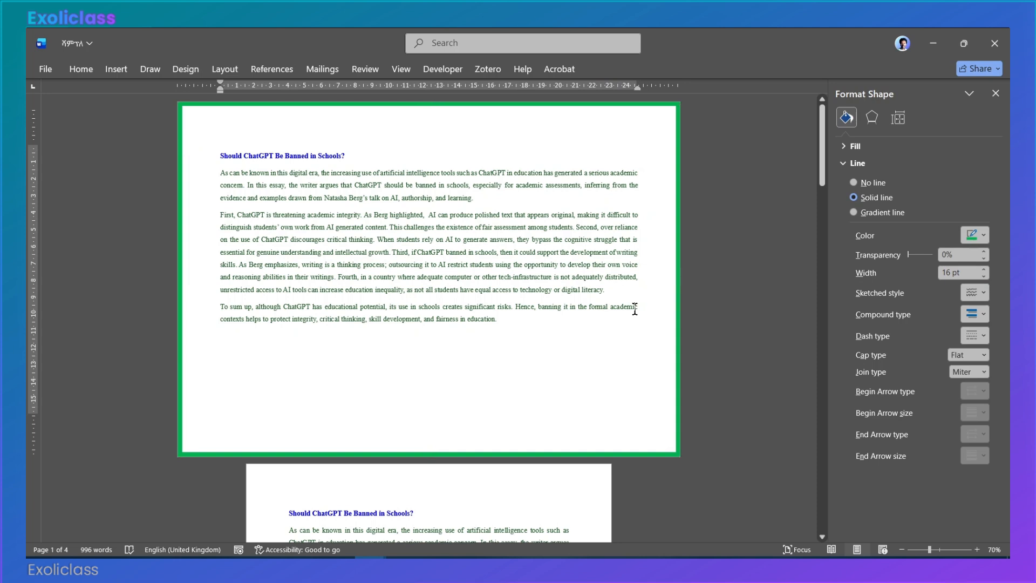
Step: Duplicate the green rectangle by copying and pasting it, and move the copy close to the first page's upper-left corner
click(679, 298)
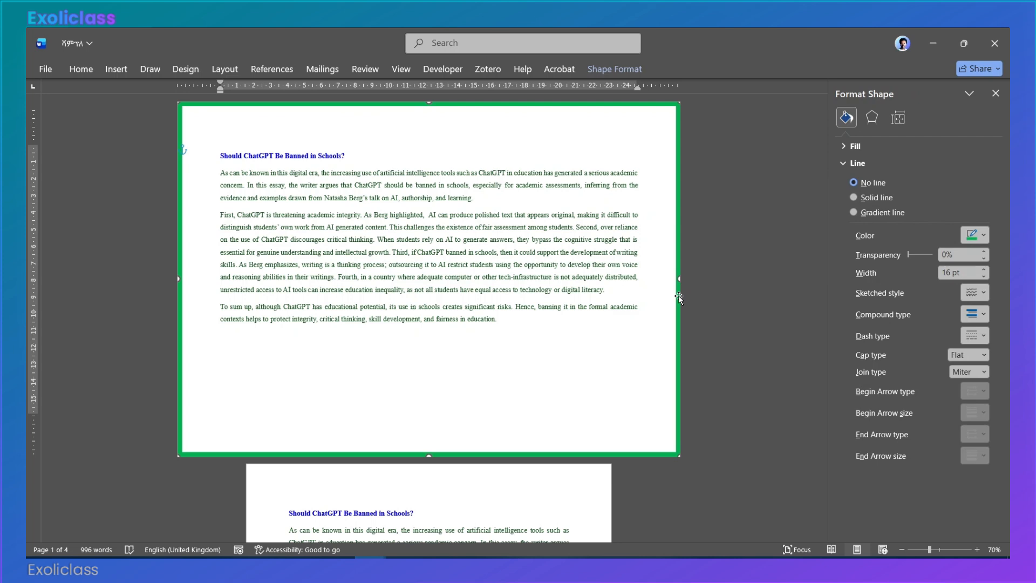
right_click(679, 295)
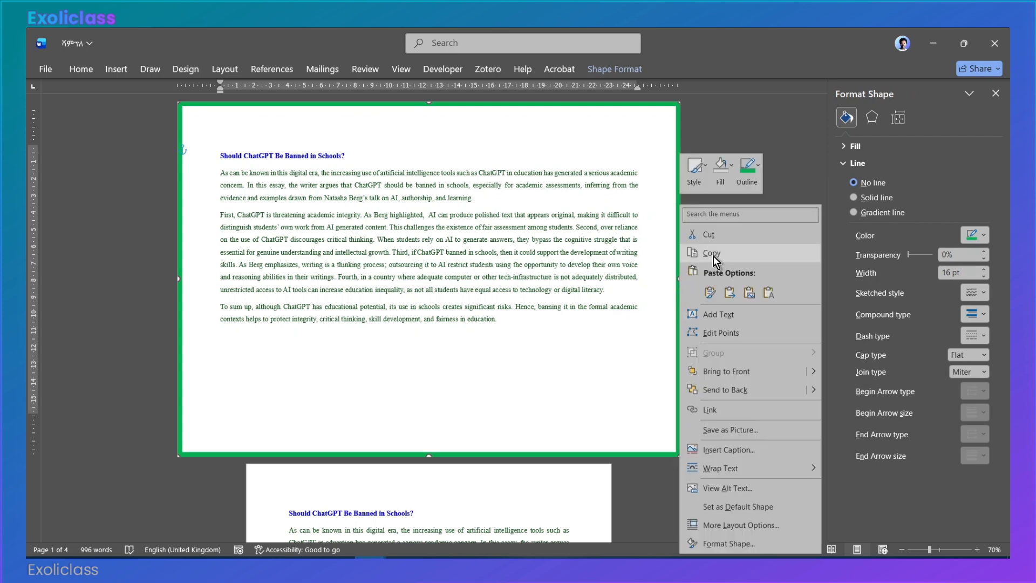
click(533, 268)
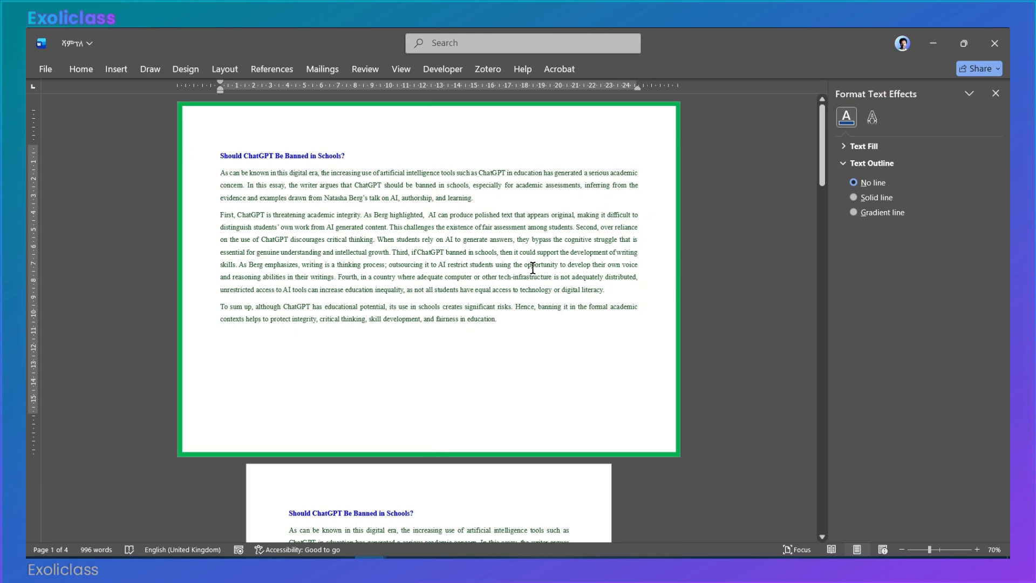
key(ctrl+v)
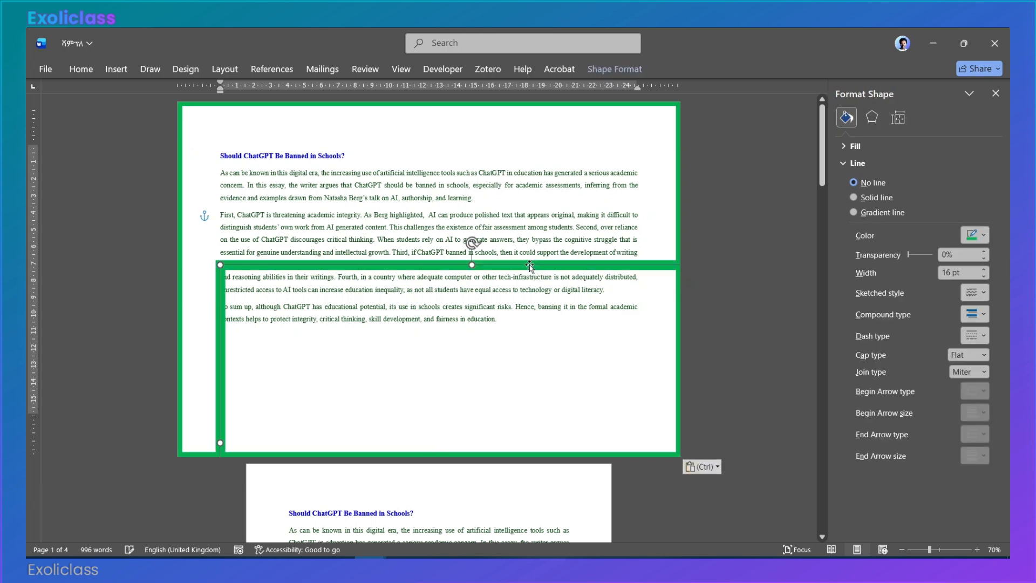
drag(530, 265, 494, 115)
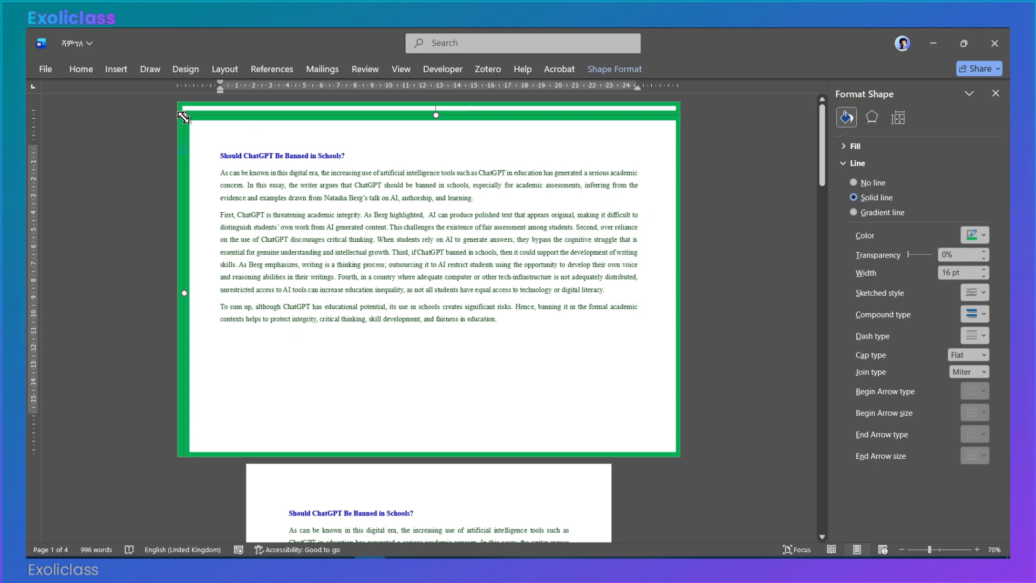
Step: Lock the aspect ratio of the duplicate rectangle in its size layout settings
click(614, 70)
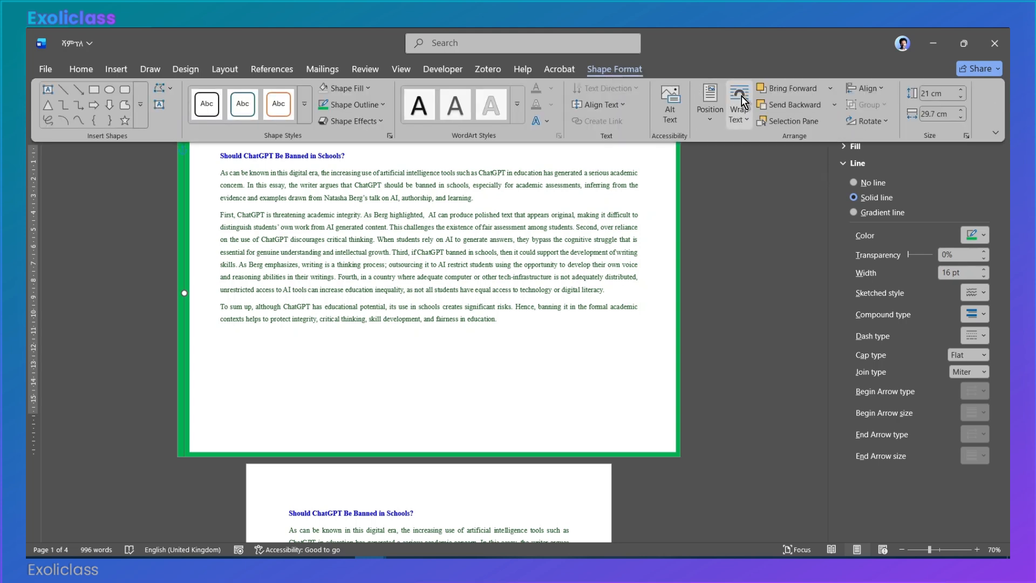
click(967, 138)
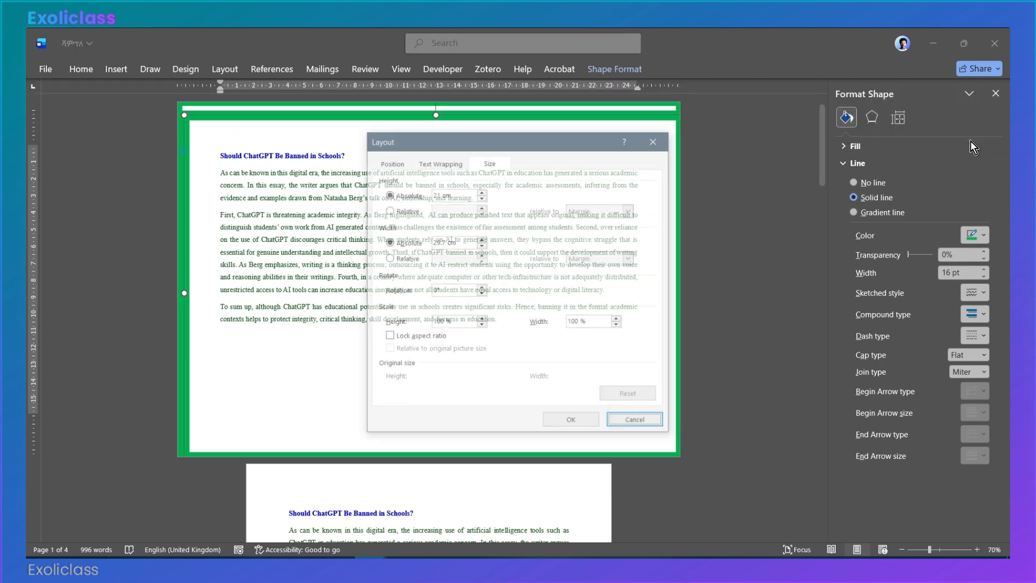
click(388, 336)
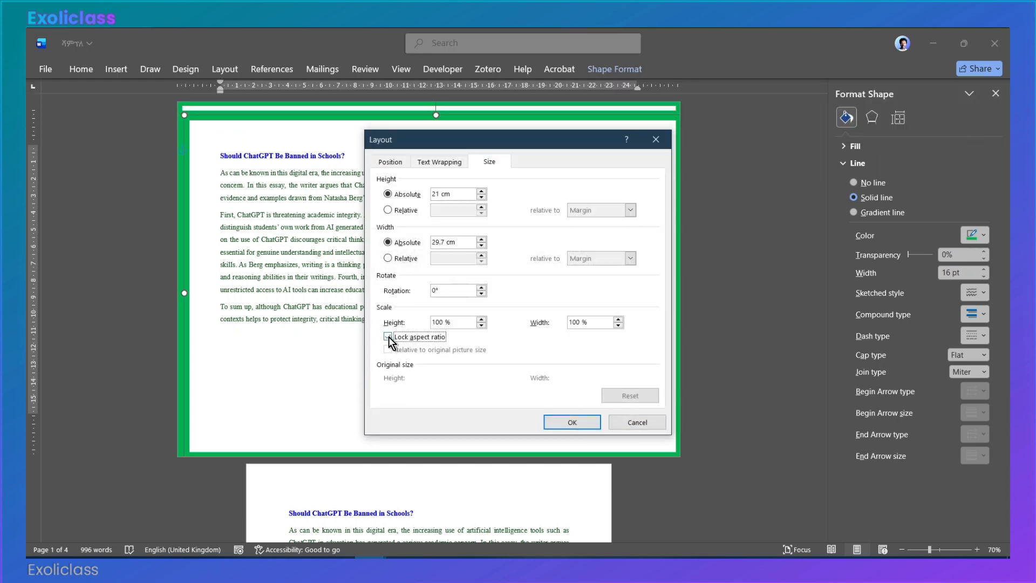
click(555, 421)
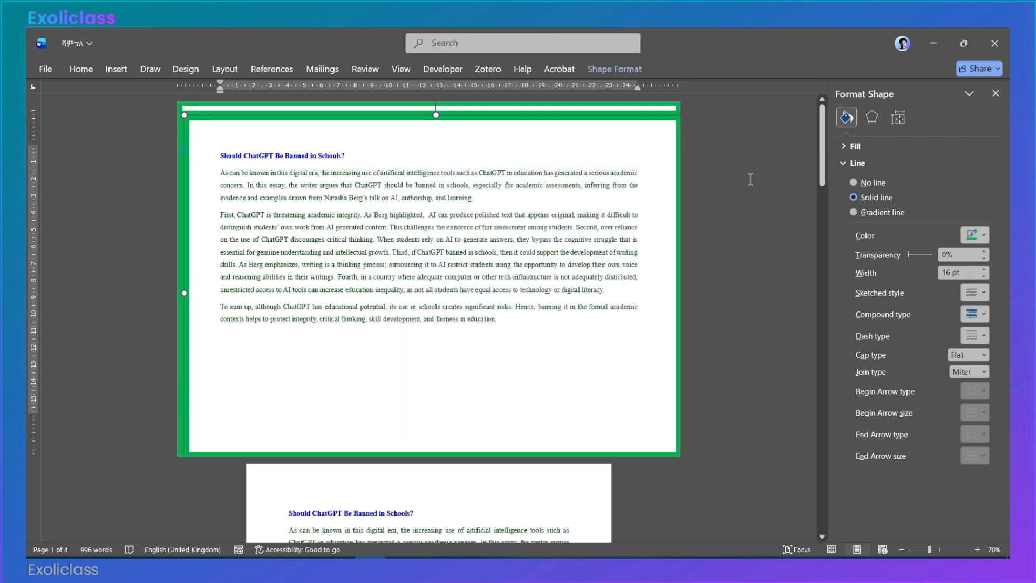
Step: Align the duplicate rectangle to the center and middle relative to the margins
click(610, 70)
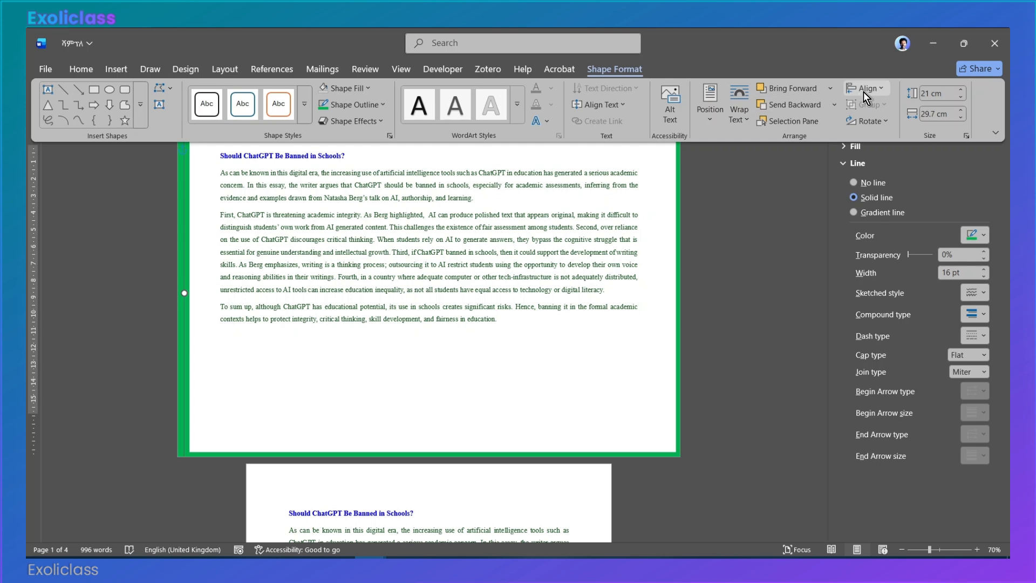
click(863, 91)
click(869, 125)
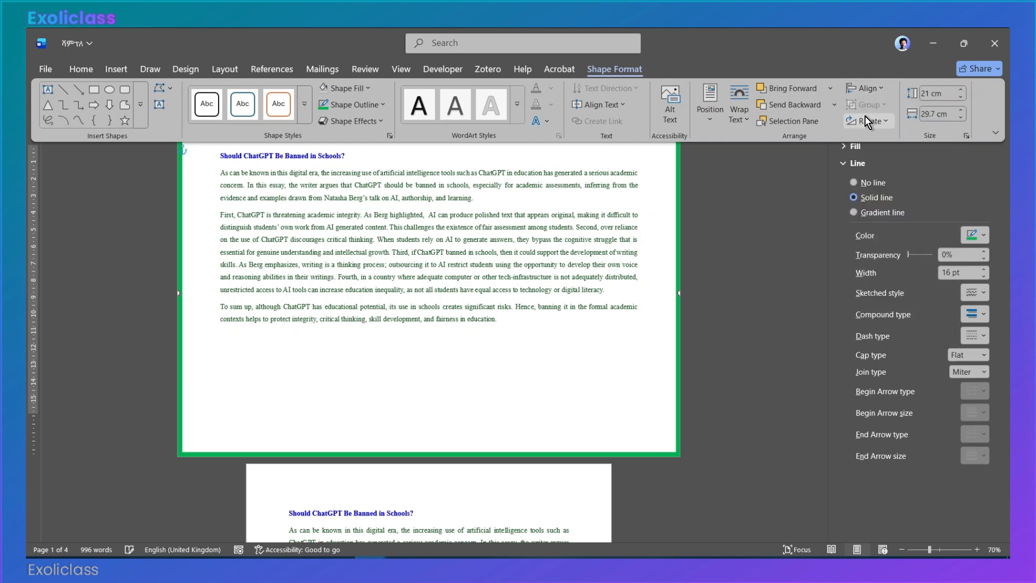
click(865, 87)
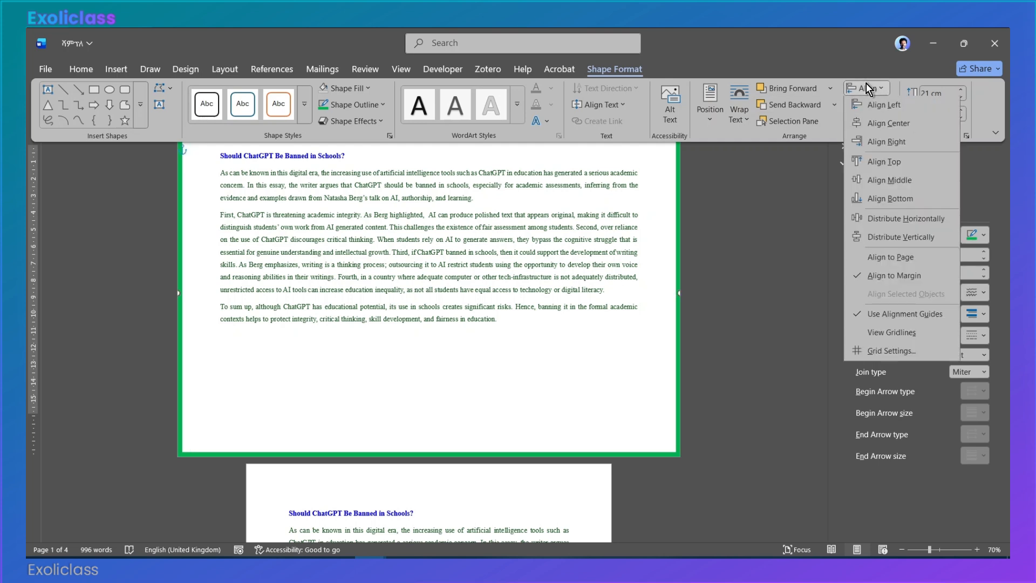
click(876, 184)
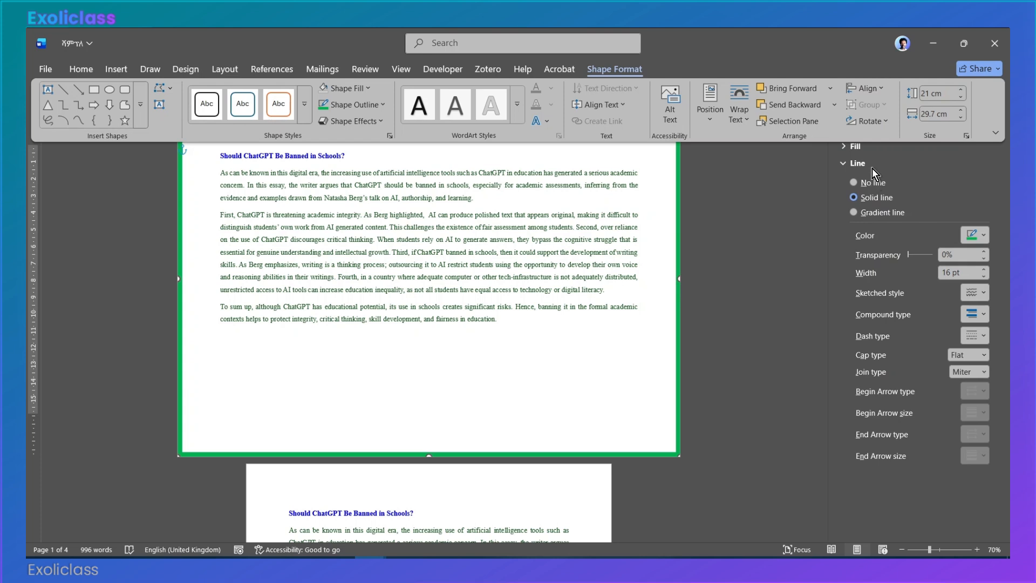
Step: Shrink the duplicate rectangle proportionally inside the original border to a width of 28.8 cm and a height of 20.36 cm
click(963, 120)
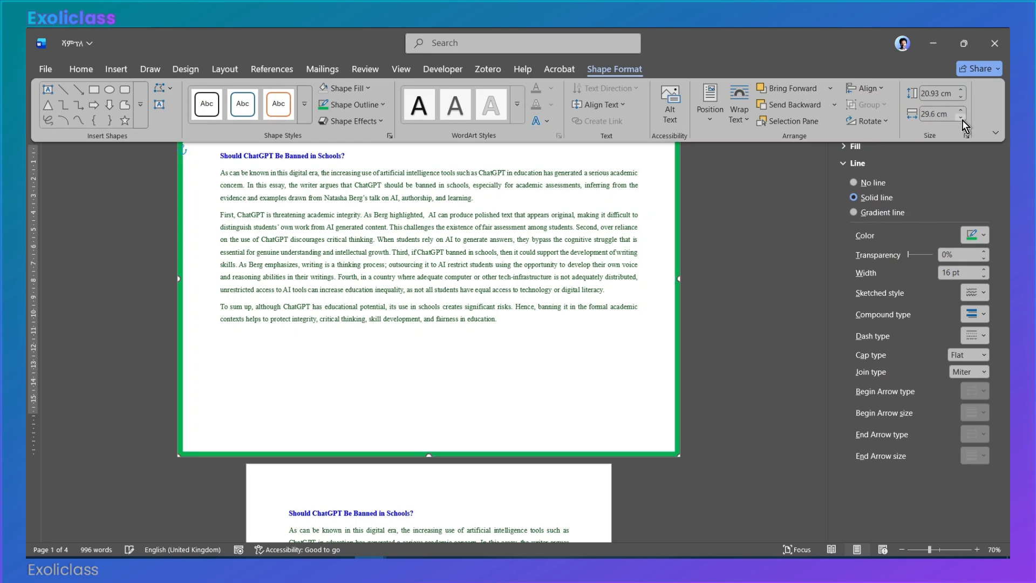
click(963, 119)
click(963, 120)
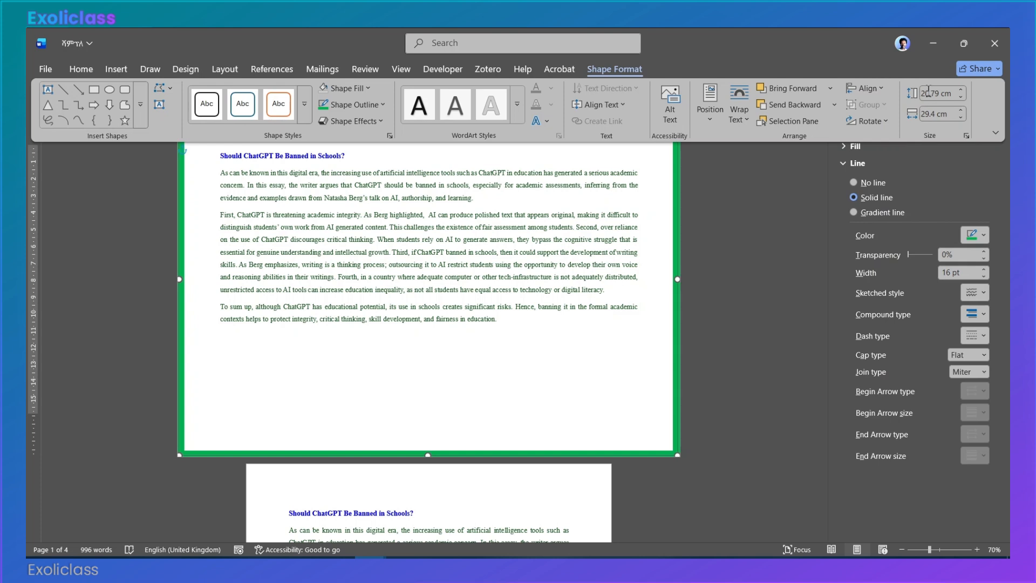
click(961, 118)
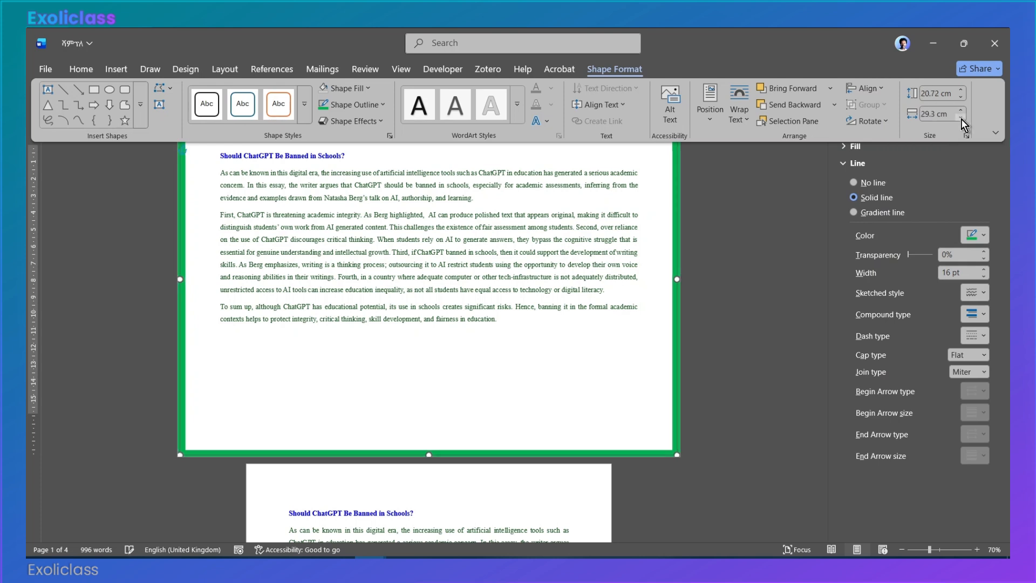
click(961, 119)
click(961, 118)
click(961, 118)
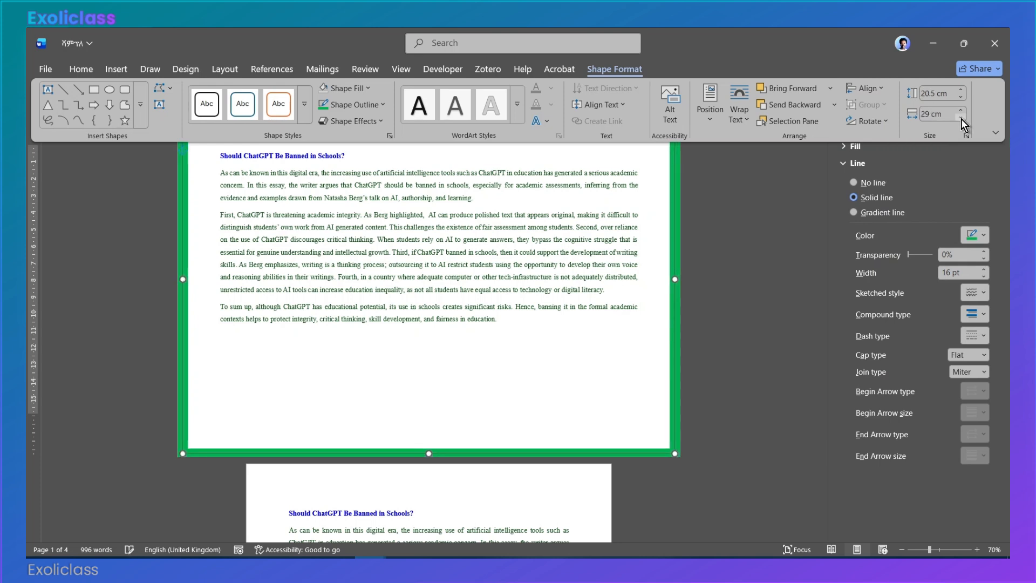
click(962, 118)
click(961, 119)
click(961, 119)
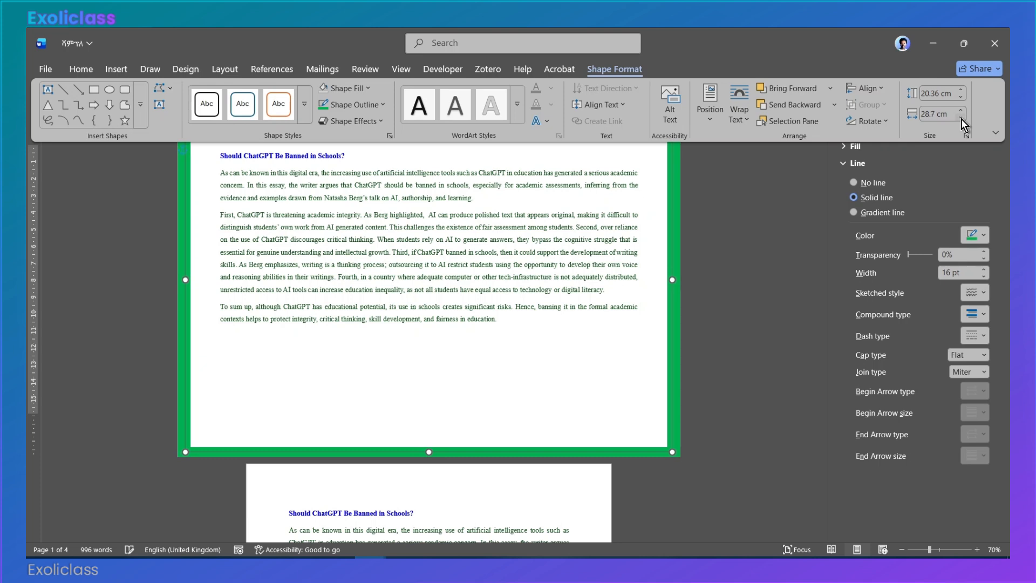
click(961, 118)
click(961, 119)
click(961, 119)
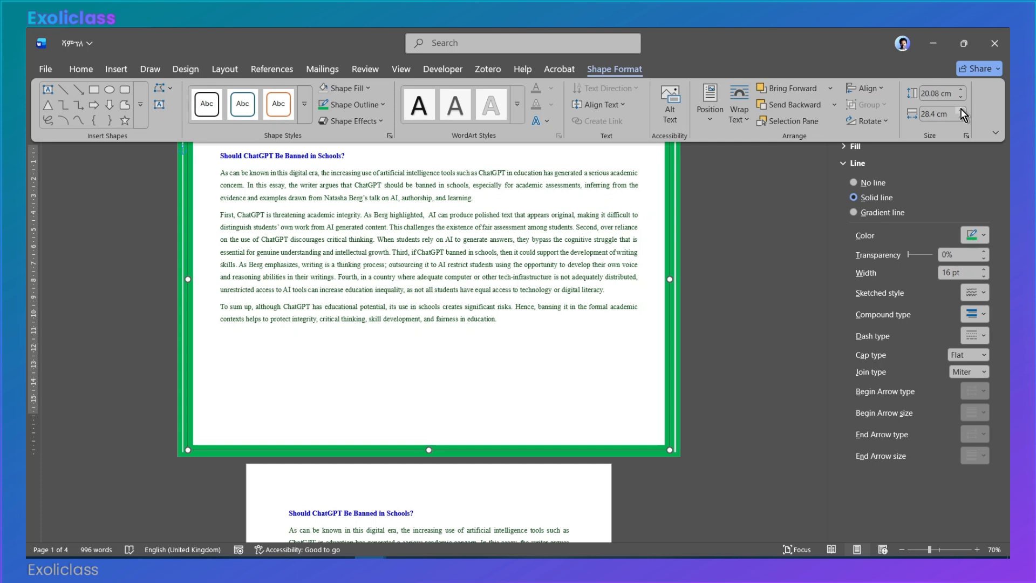
click(960, 110)
click(961, 110)
click(960, 110)
click(960, 110)
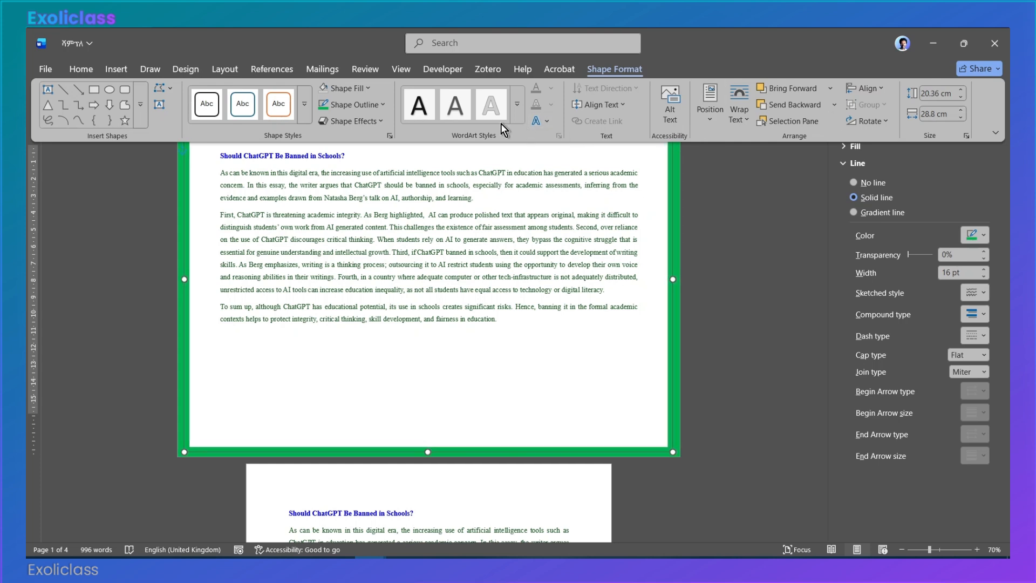
Step: Change the outline color of the smaller duplicate rectangle to standard yellow
click(376, 105)
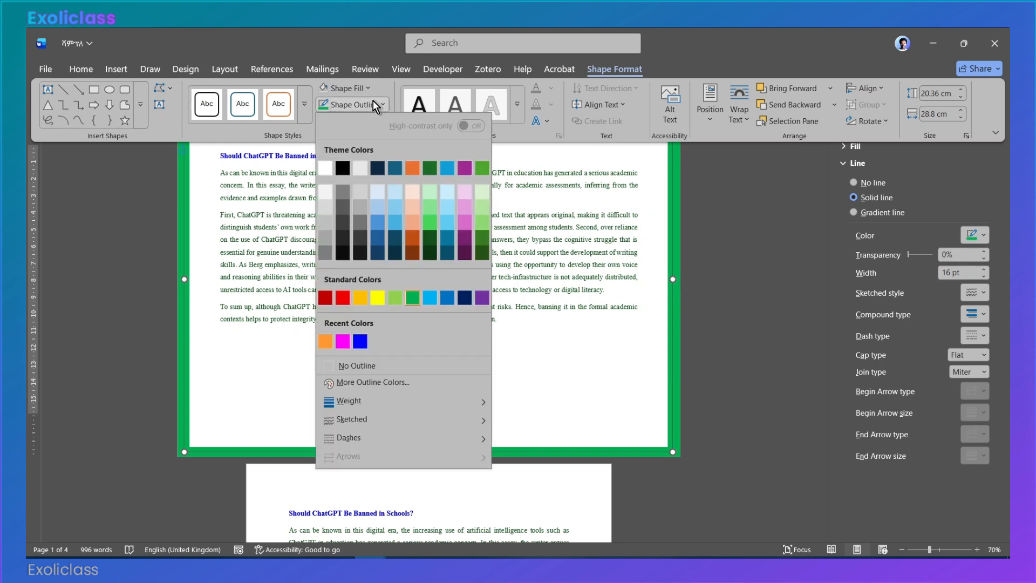
click(378, 297)
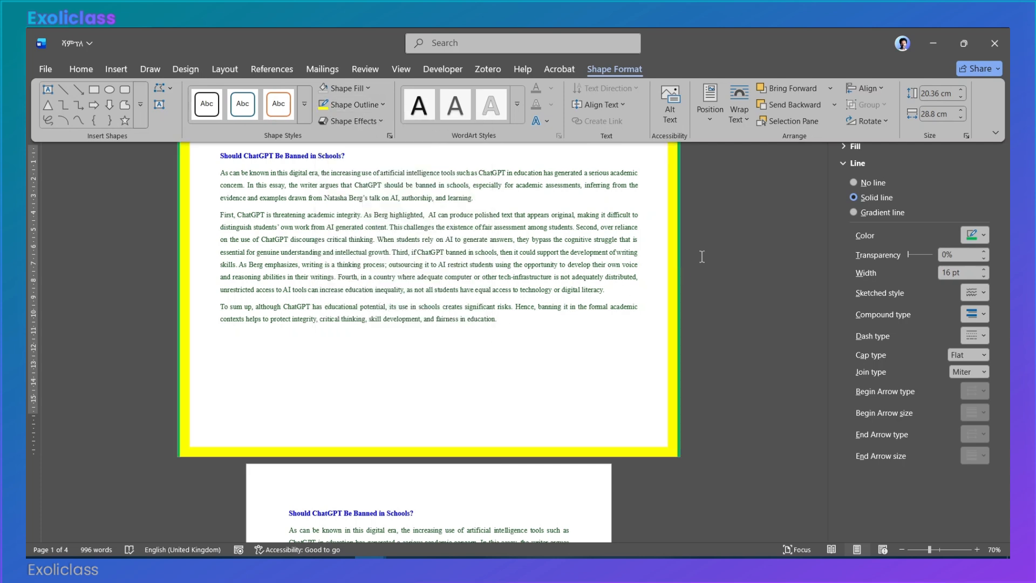
Step: Send the yellow rectangle behind the green rectangle in the object stacking order
click(679, 274)
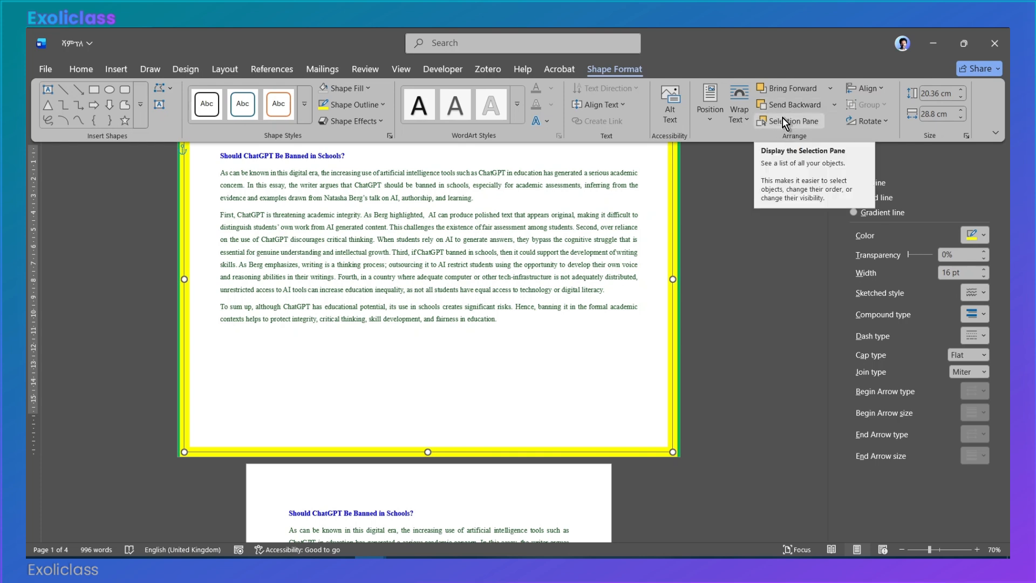
double_click(606, 66)
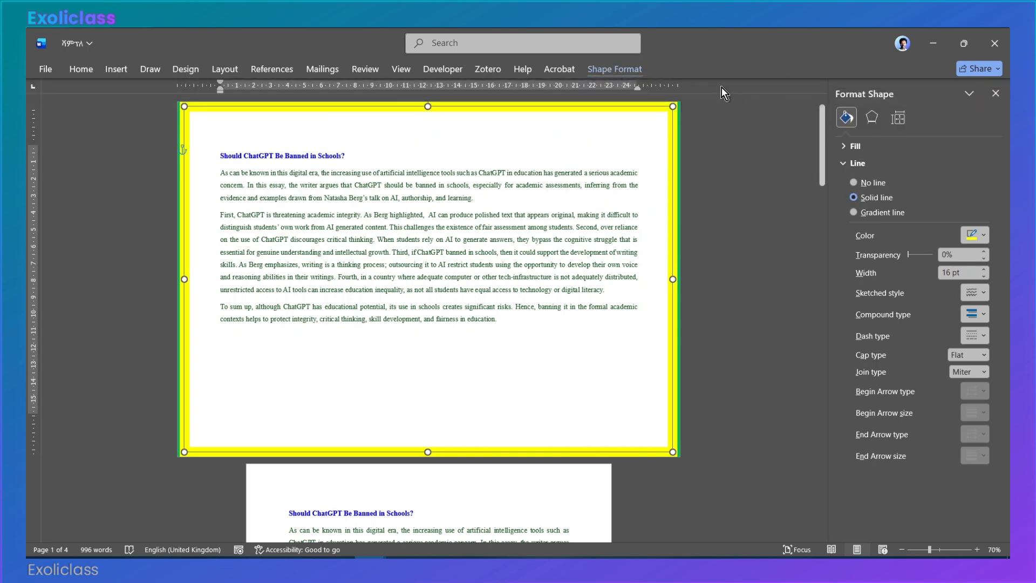
click(636, 73)
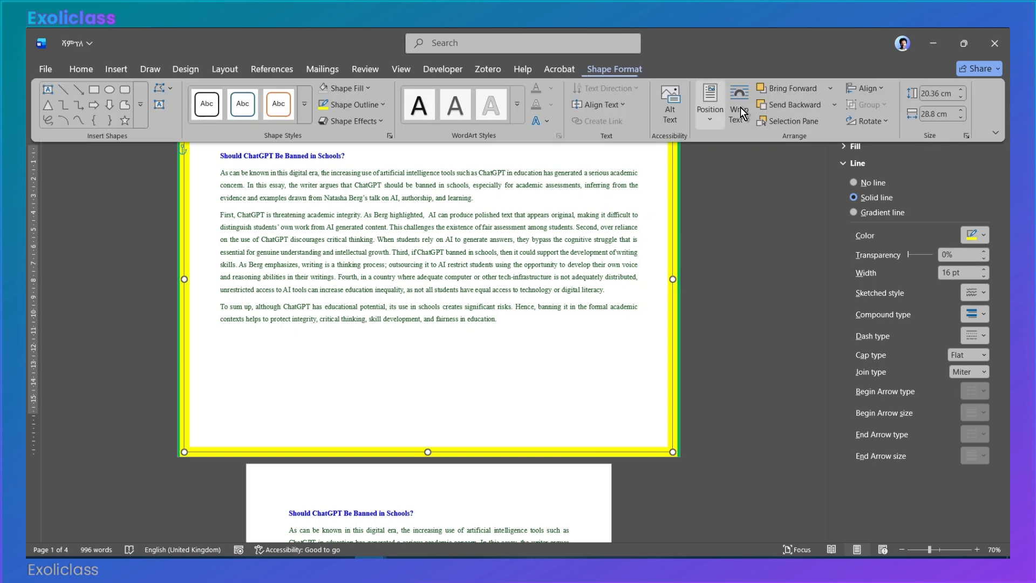
click(811, 118)
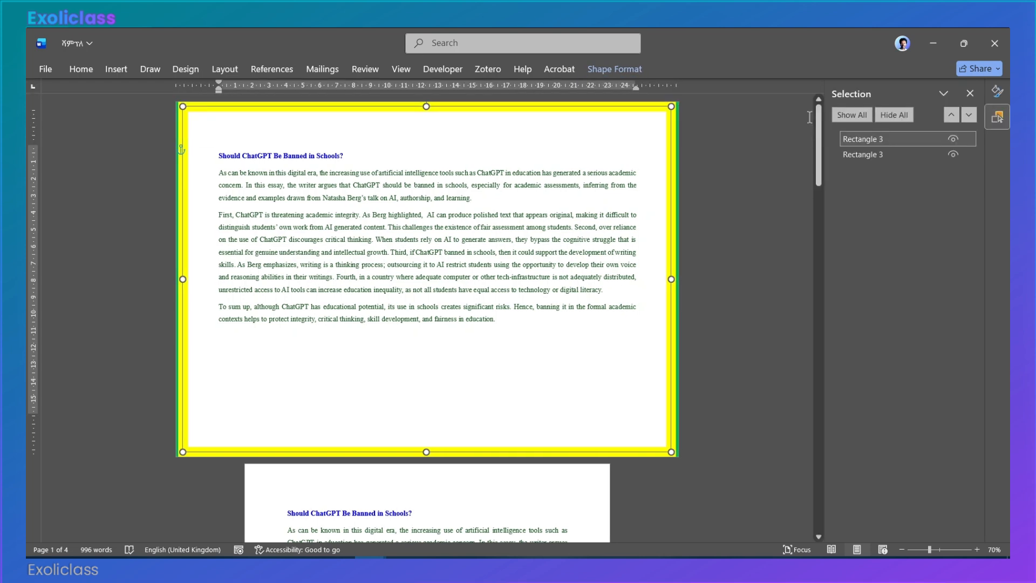
click(866, 158)
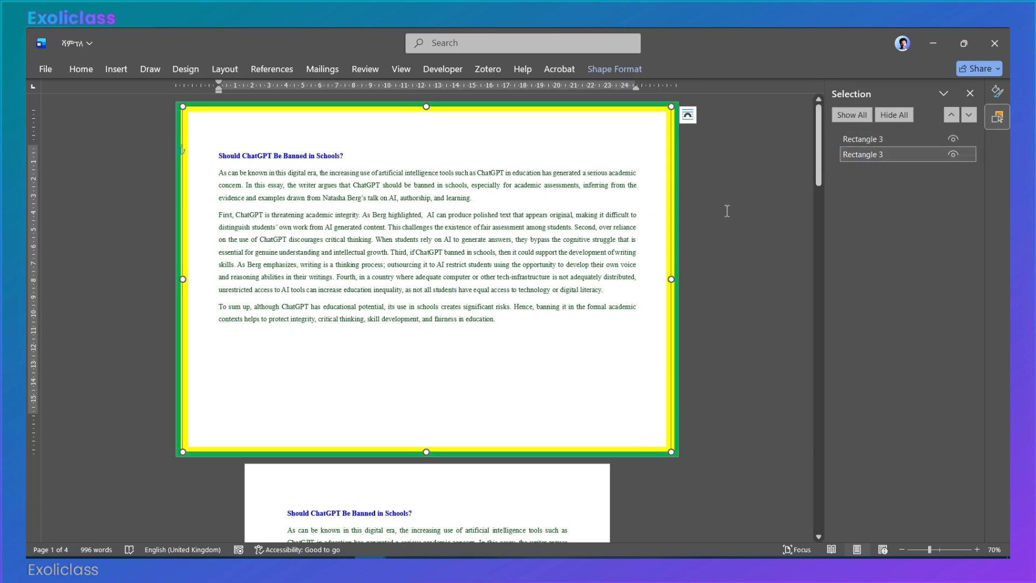
click(652, 294)
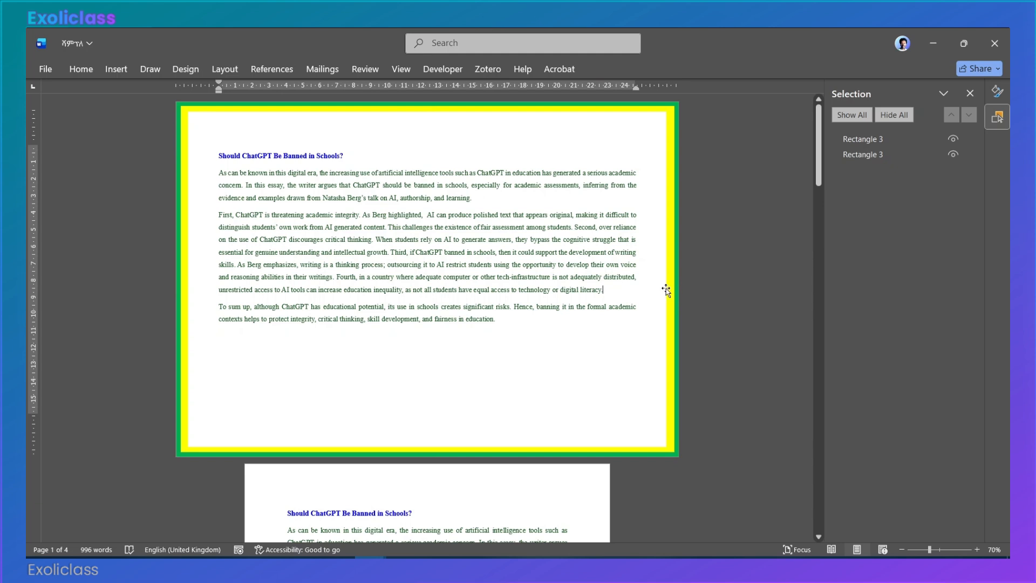
Step: Copy the yellow rectangle and paste a duplicate of it onto the first page
click(669, 289)
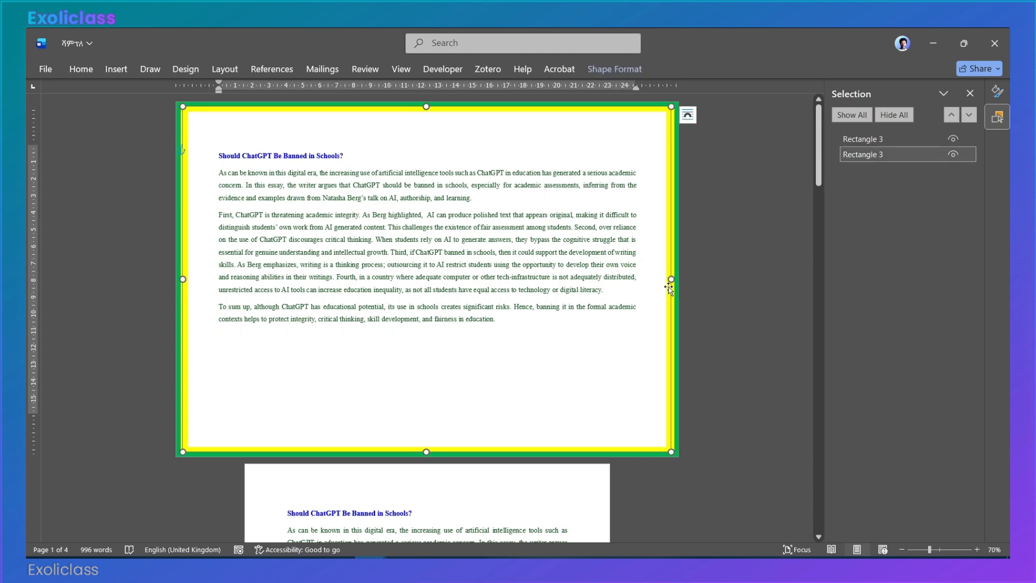
right_click(669, 288)
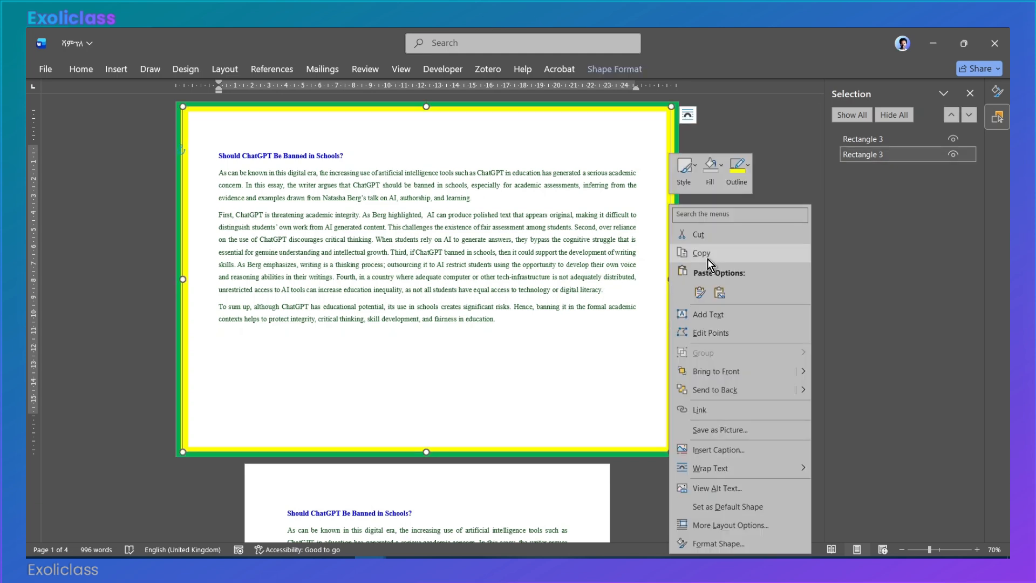
key(Escape)
click(583, 252)
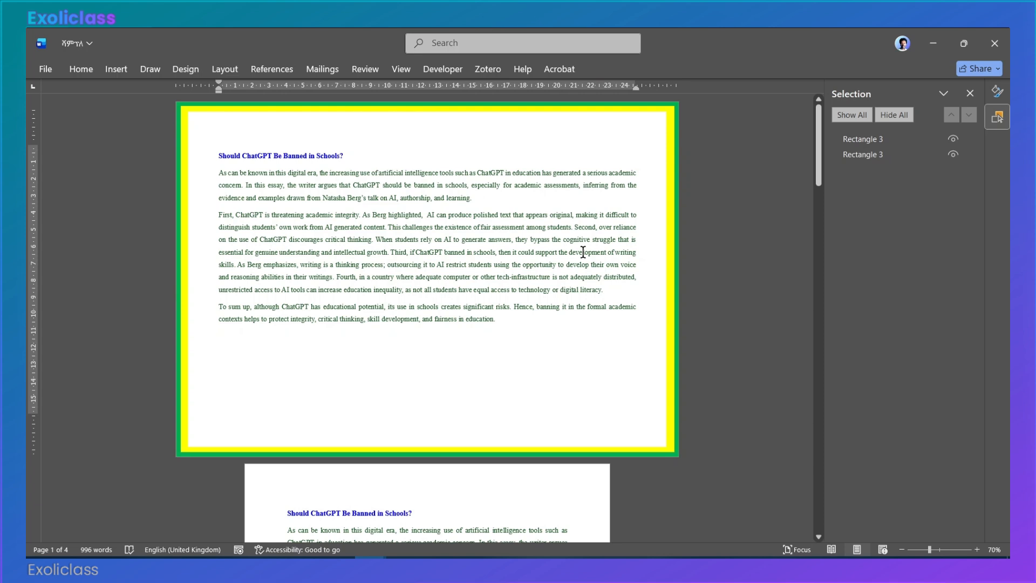
key(ctrl+v)
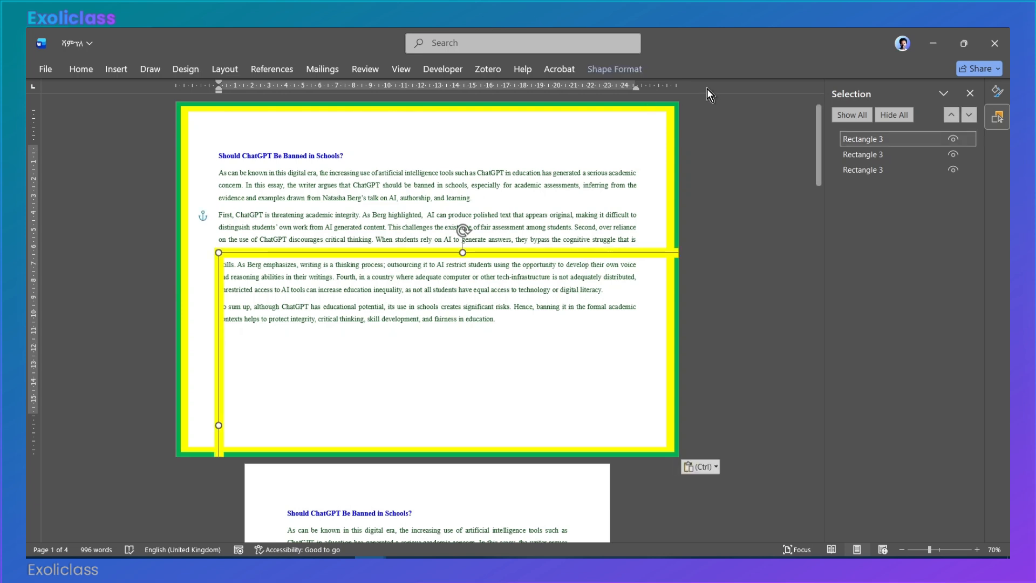
Step: Align the pasted yellow rectangle to the horizontal center and vertical middle of the page
click(605, 72)
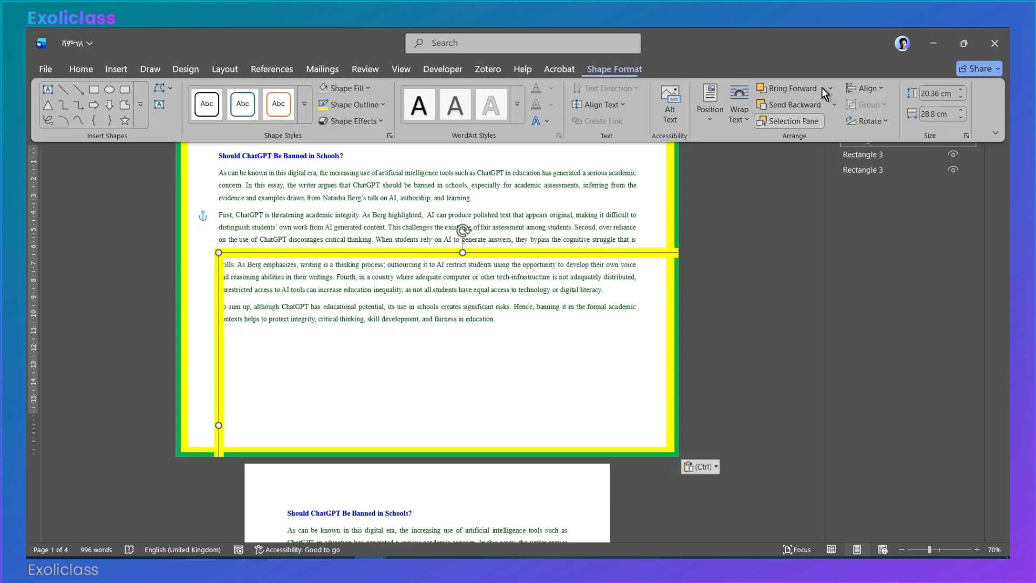
click(861, 87)
click(865, 119)
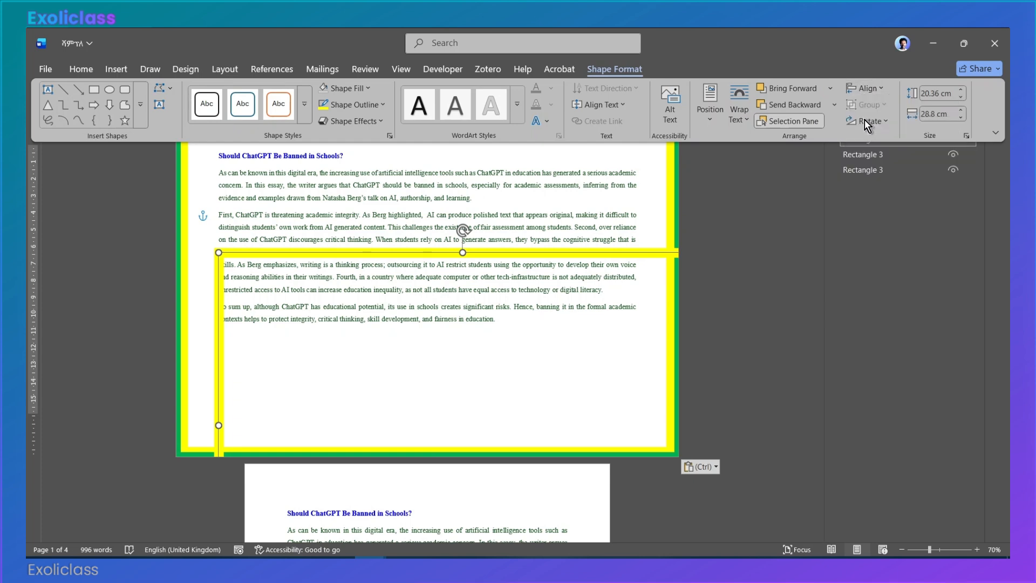
click(865, 89)
click(883, 182)
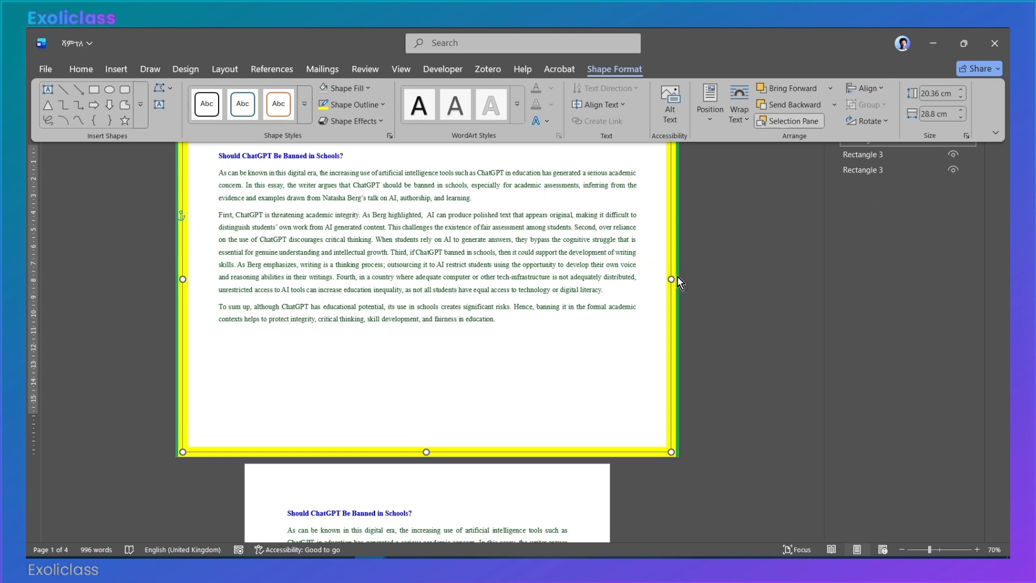
Step: Check the aspect ratio lock and shrink the pasted rectangle proportionally to a width of 27.8 cm and a height of 19.65 cm
click(966, 138)
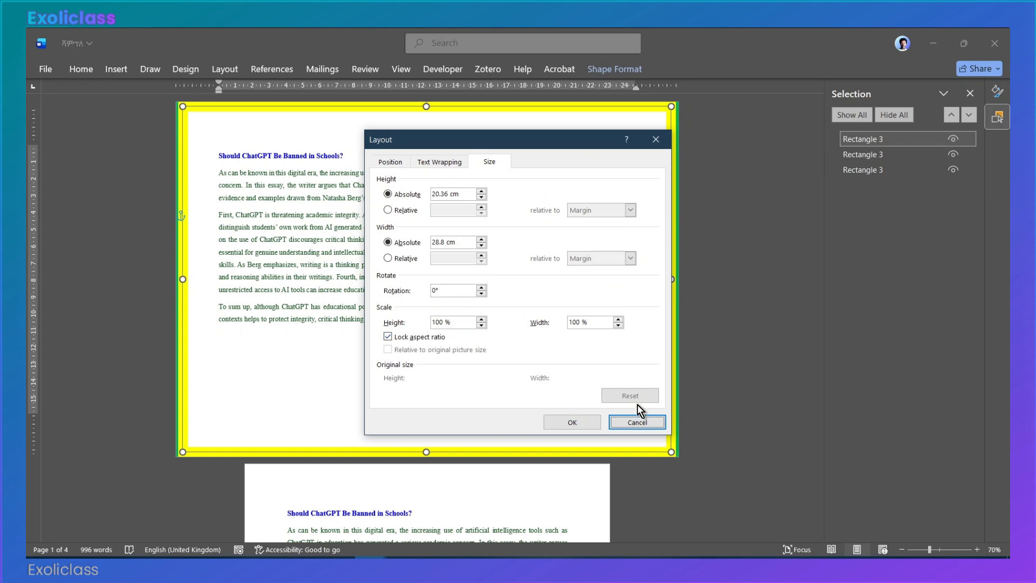
click(596, 423)
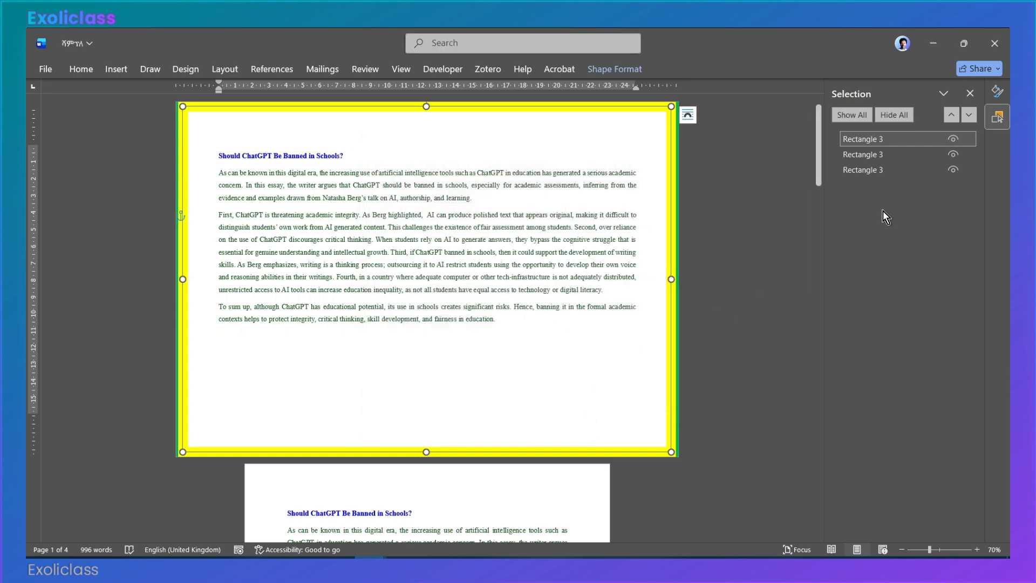
click(621, 69)
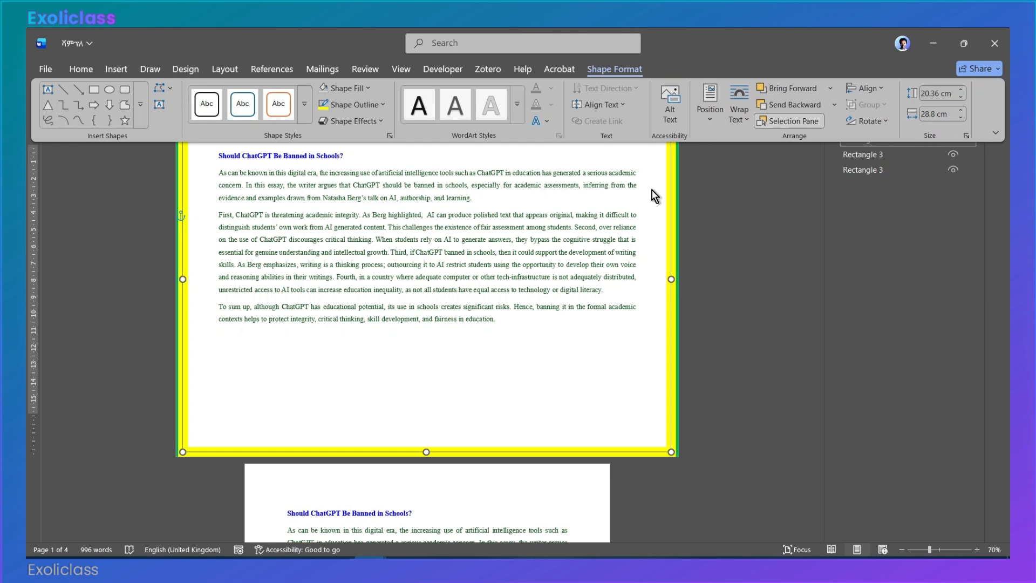
click(963, 120)
click(963, 120)
click(963, 120)
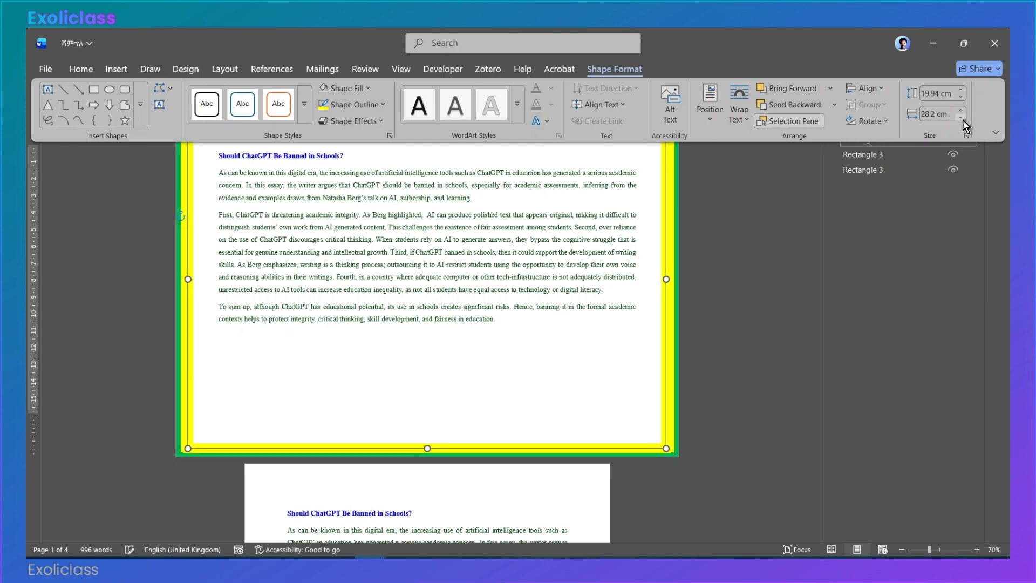
click(963, 119)
click(963, 120)
click(963, 120)
click(963, 120)
click(963, 120)
click(963, 120)
click(963, 120)
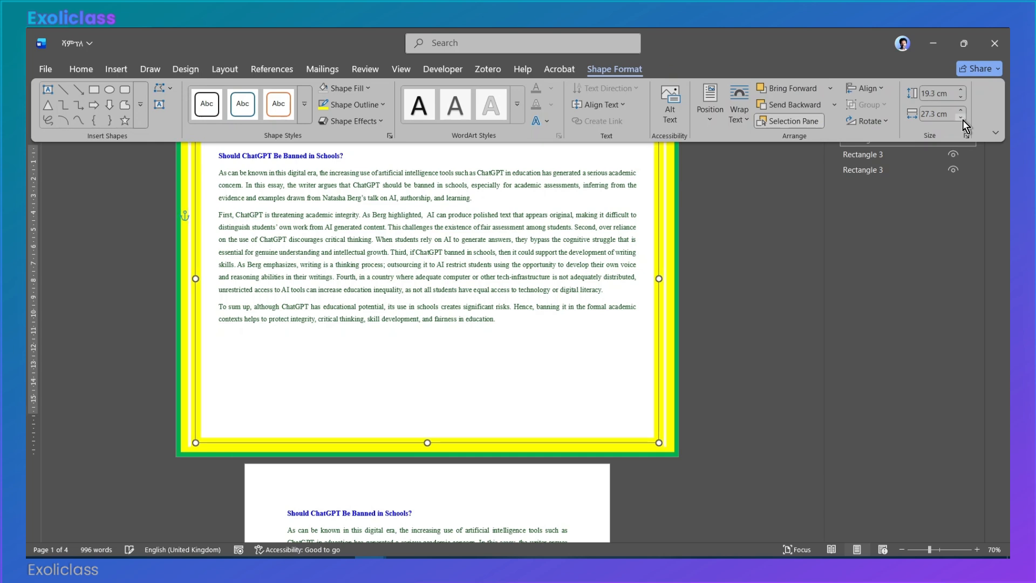
click(961, 111)
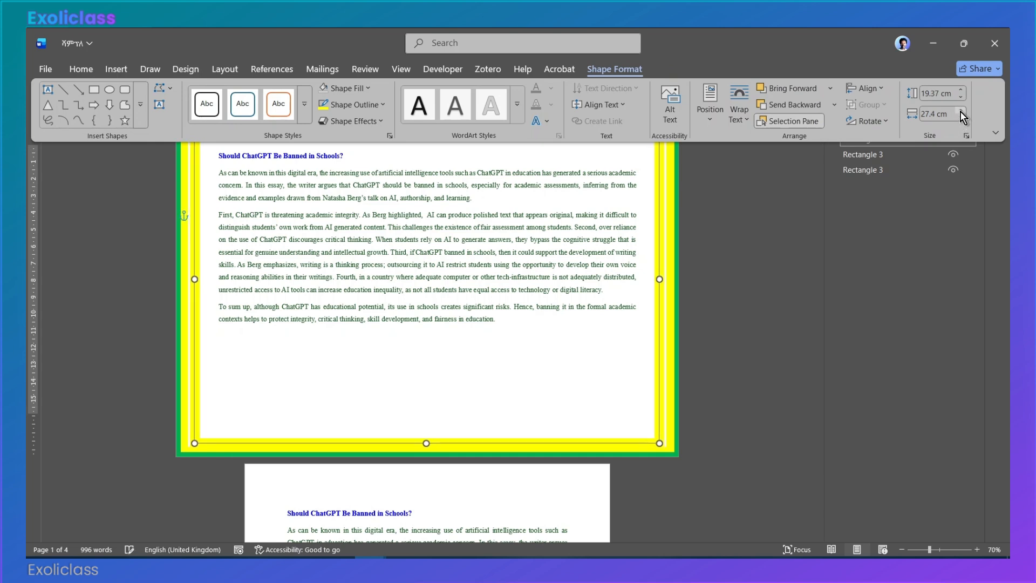
click(961, 110)
click(961, 110)
click(960, 111)
click(961, 111)
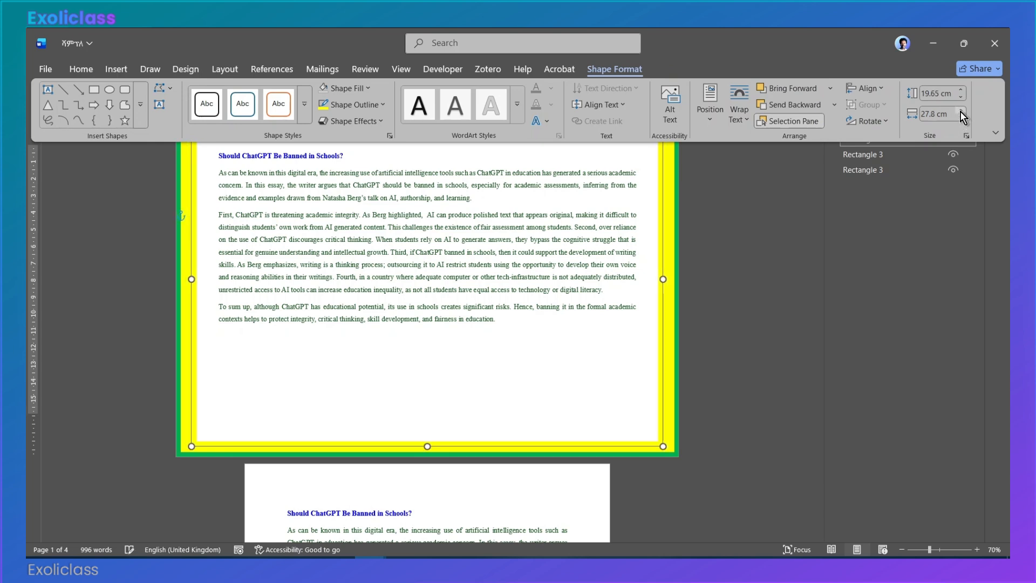
Step: Change the outline color of the innermost rectangle to standard red
click(373, 106)
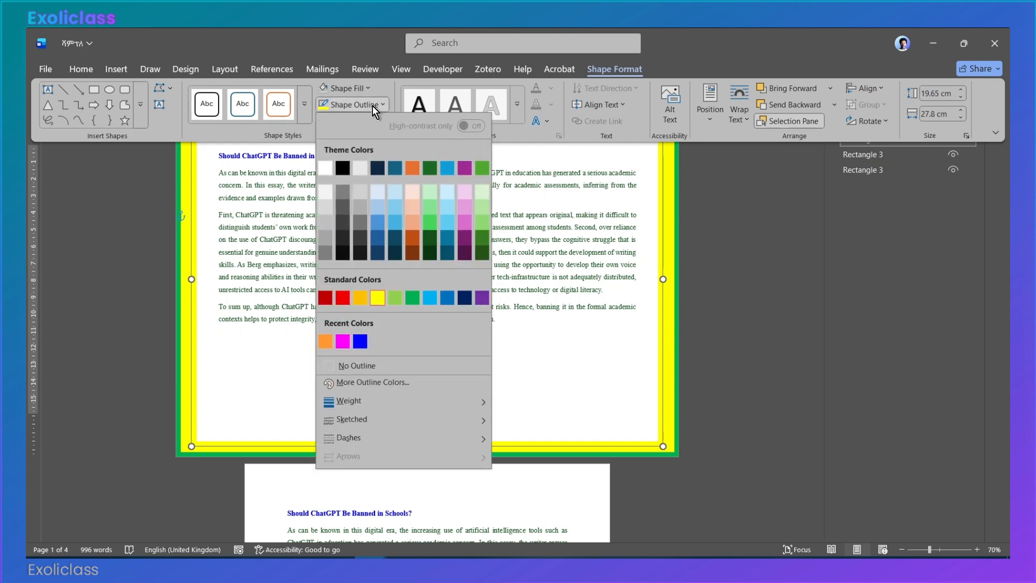
click(343, 298)
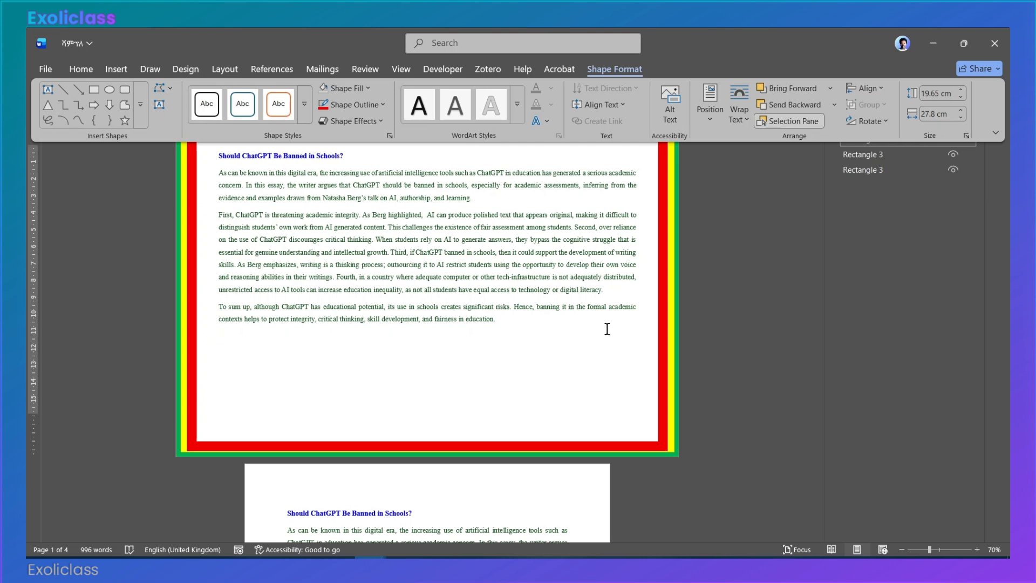
Step: Move the red rectangle to the back of the stacking order, behind the yellow and green rectangles
click(660, 285)
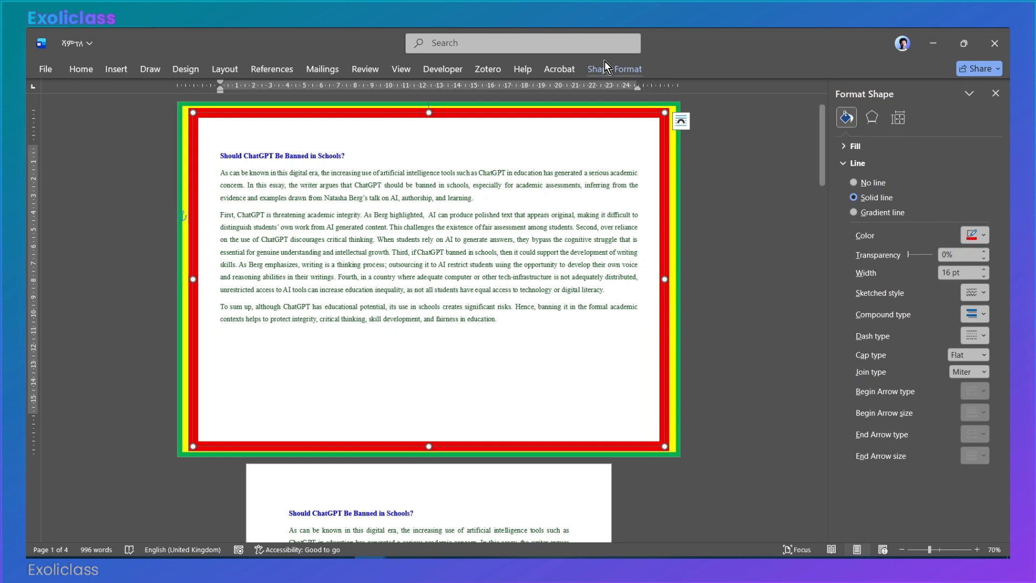
click(604, 66)
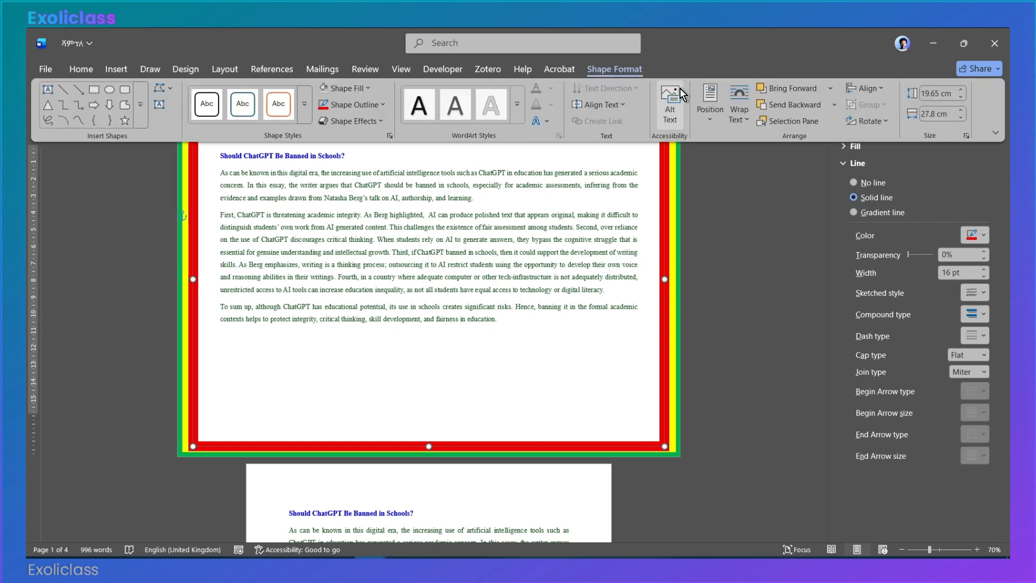
click(791, 121)
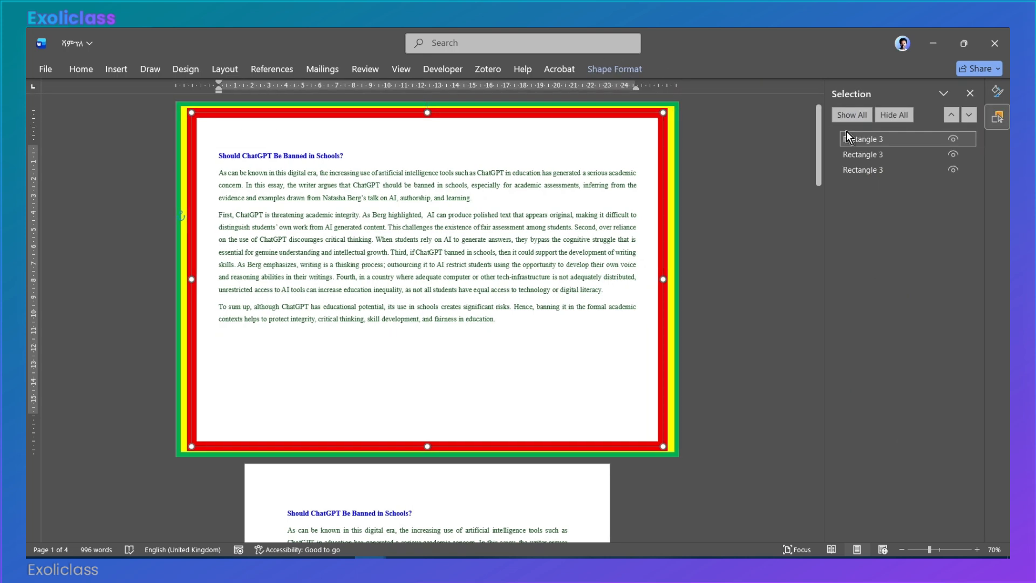
click(885, 175)
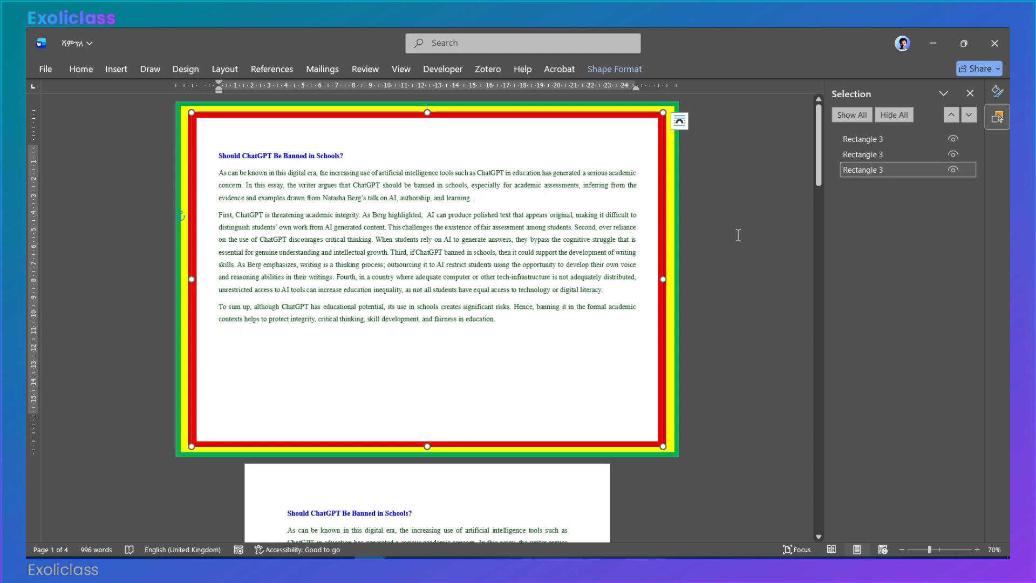
click(723, 248)
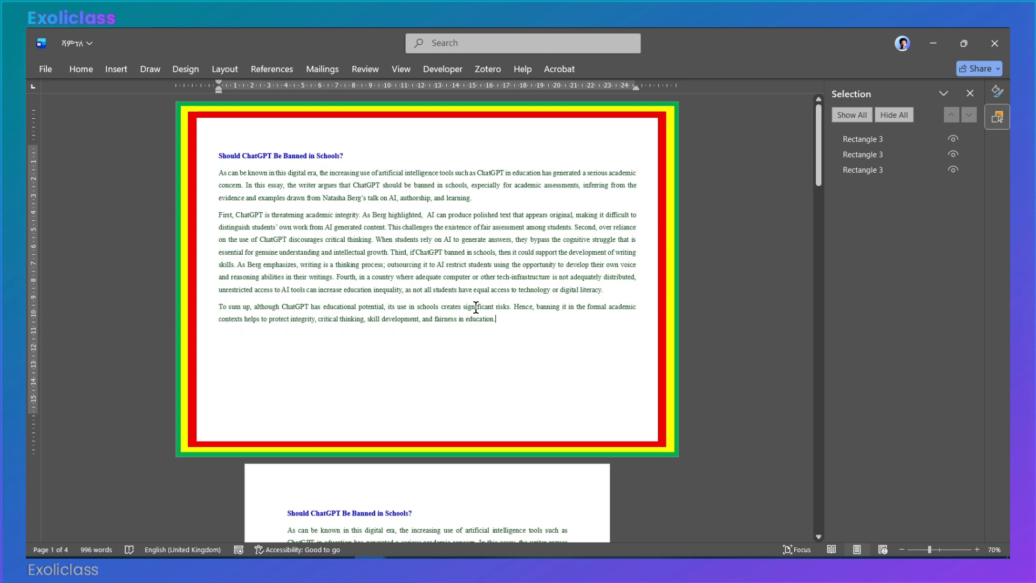
Step: Add an empty line below the closing paragraph of the bordered first page
key(Return)
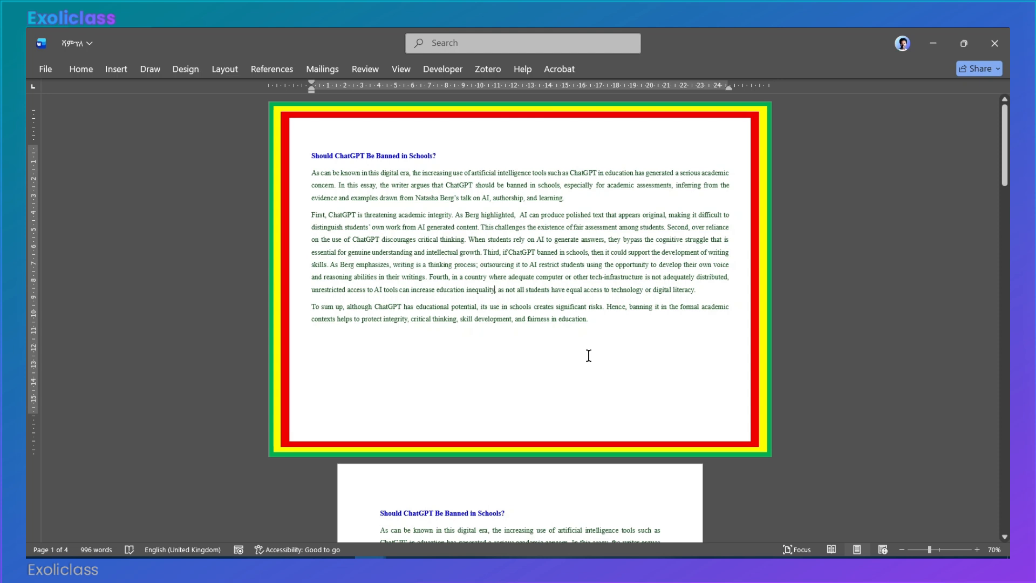
click(551, 320)
scroll(526, 294, down, 2)
scroll(526, 294, up, 2)
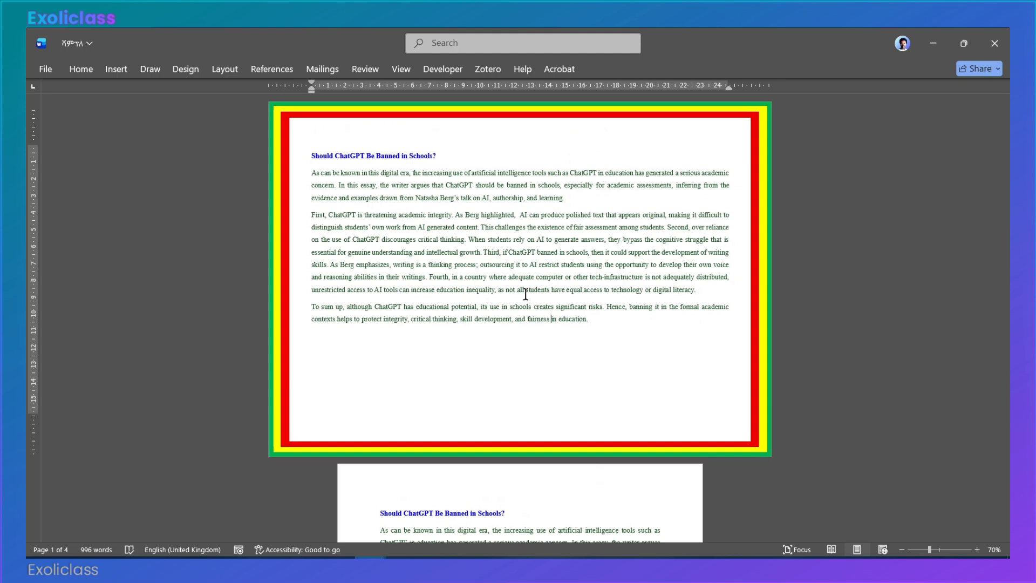
click(586, 347)
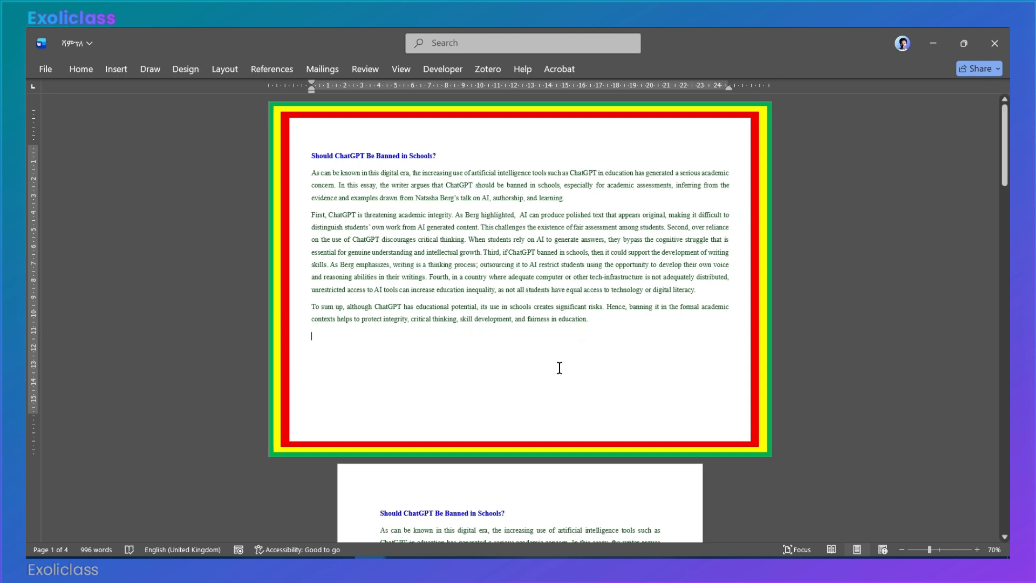